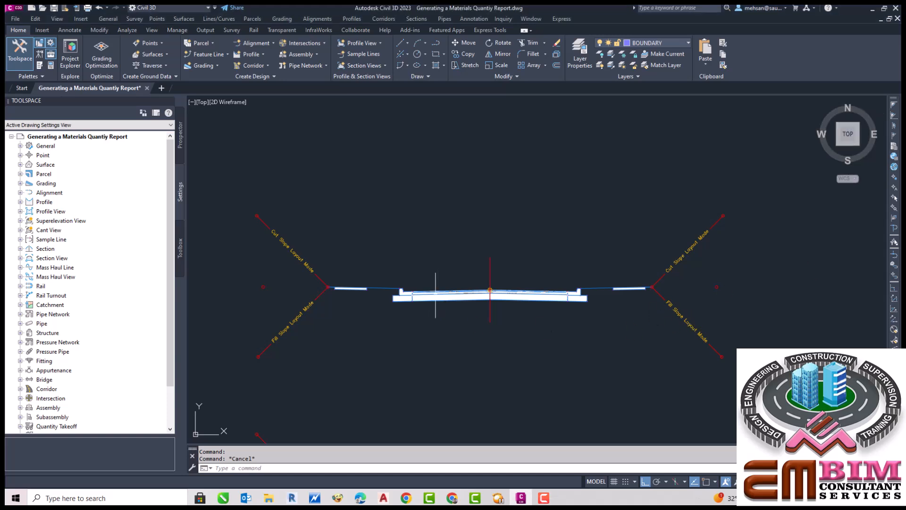
# Examine the road assembly's lane, curb and sidewalk subassemblies and their material layers up close.
pyautogui.scroll(5, 414, 302)
pyautogui.scroll(-3, 377, 298)
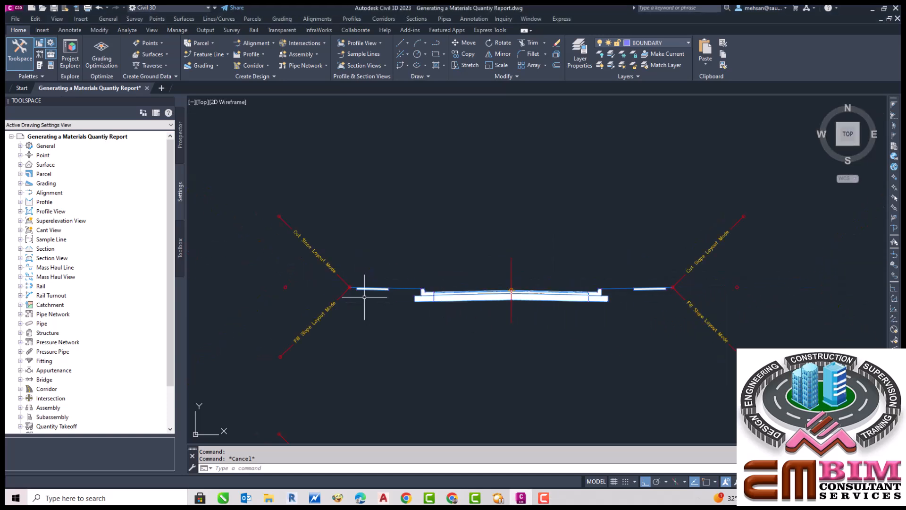
pyautogui.scroll(2, 378, 299)
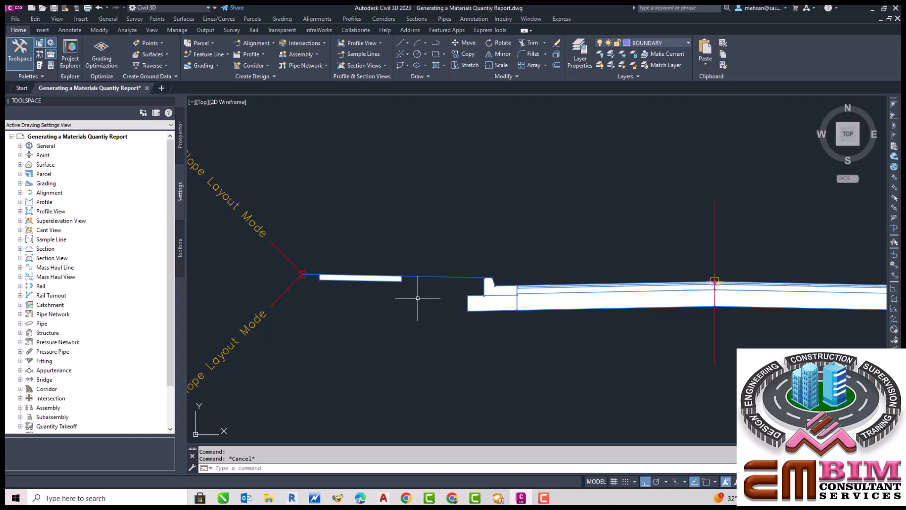
pyautogui.scroll(4, 608, 310)
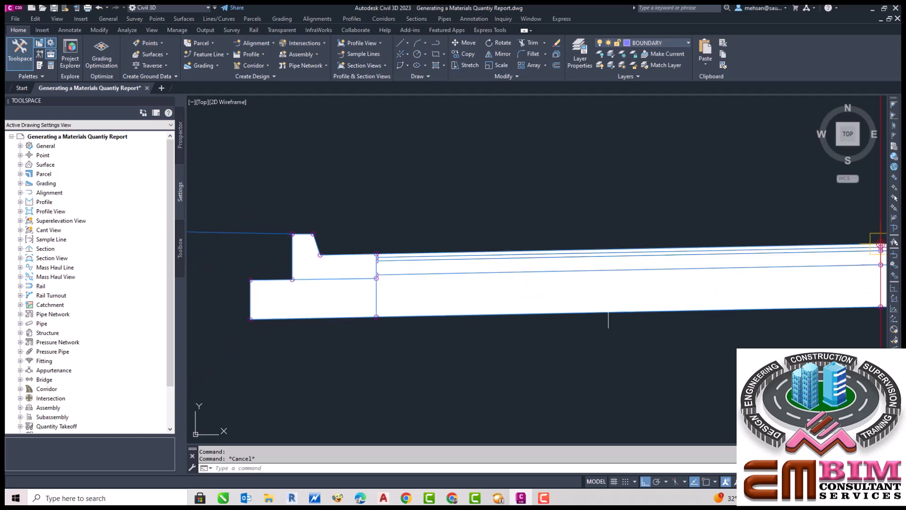
pyautogui.scroll(-2, 470, 281)
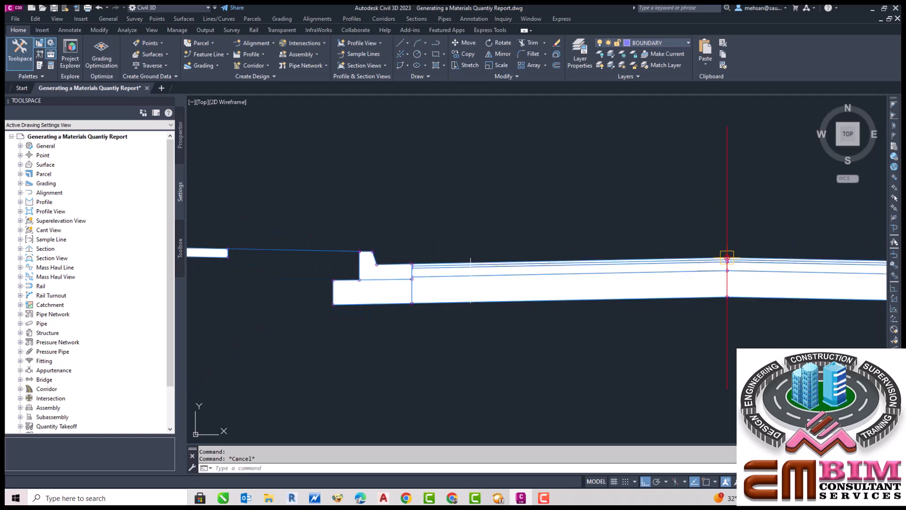
pyautogui.scroll(1, 539, 288)
pyautogui.scroll(1, 539, 302)
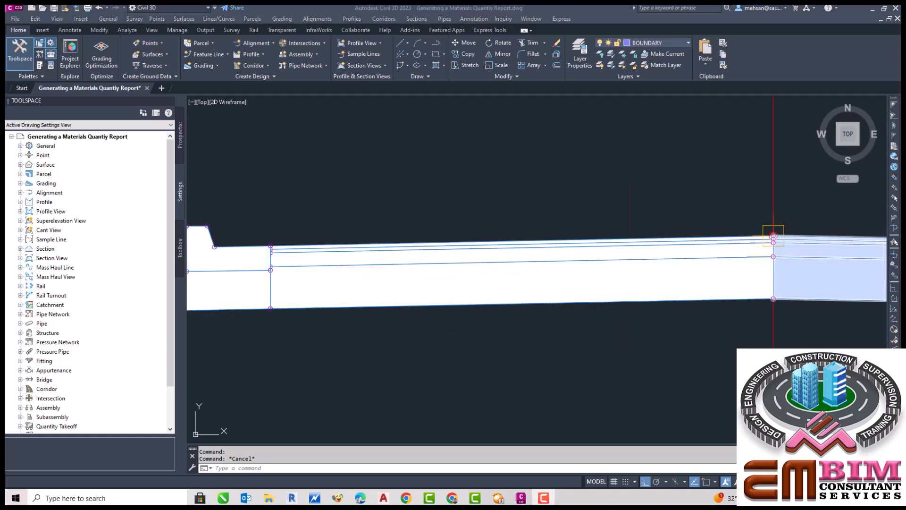
pyautogui.click(526, 260)
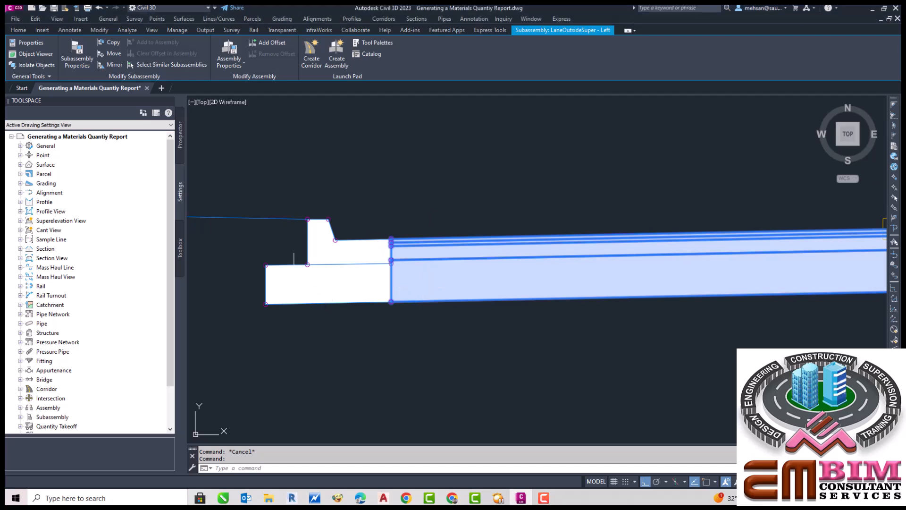
pyautogui.click(293, 273)
pyautogui.scroll(-4, 345, 284)
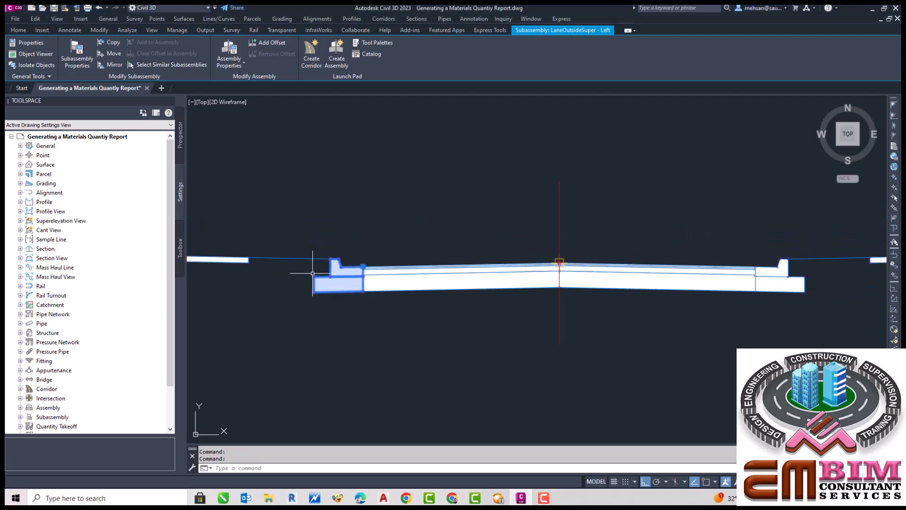
pyautogui.scroll(-4, 263, 259)
pyautogui.scroll(2, 261, 261)
pyautogui.scroll(2, 261, 261)
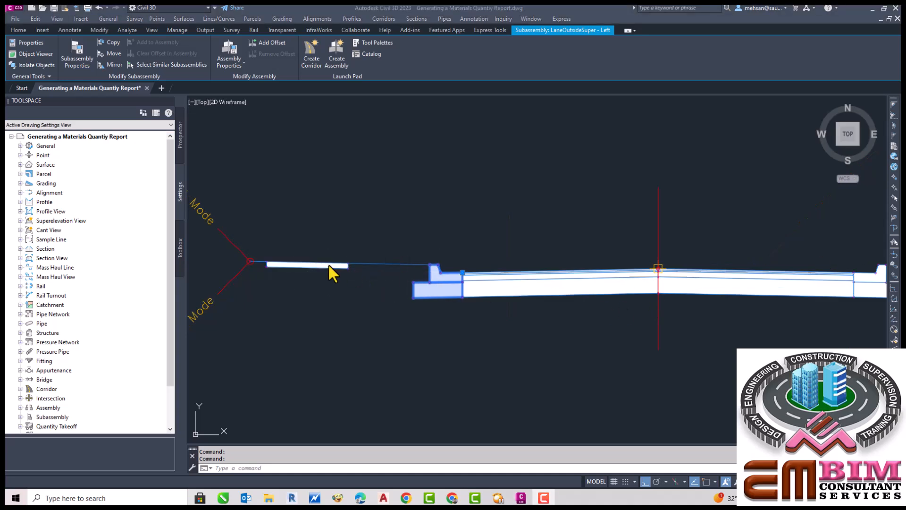
pyautogui.click(327, 264)
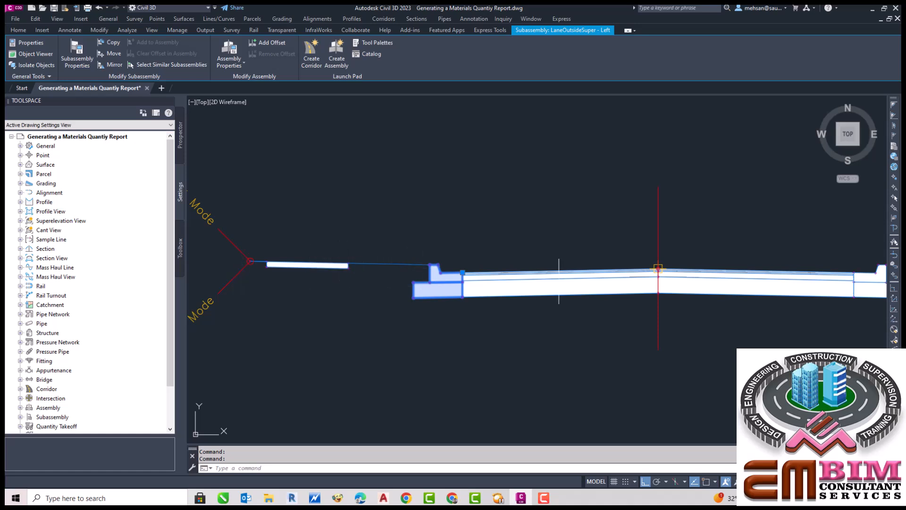
pyautogui.press('F9')
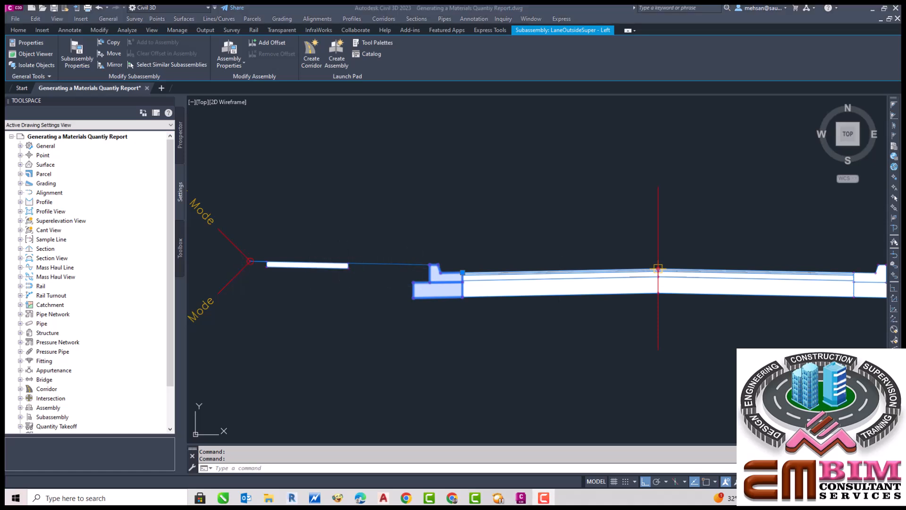
pyautogui.click(423, 314)
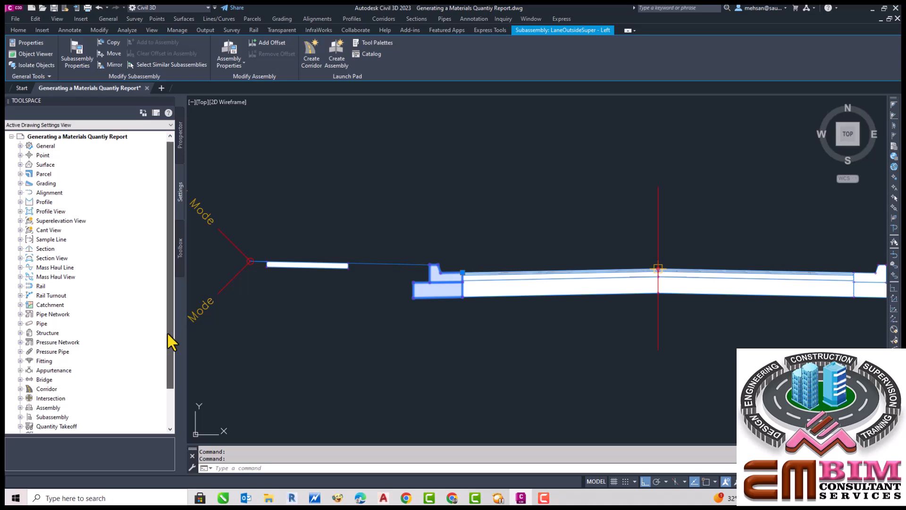
# Start a new quantity takeoff criteria under the drawing's Quantity Takeoff settings.
pyautogui.moveTo(168, 330); pyautogui.dragTo(161, 374)
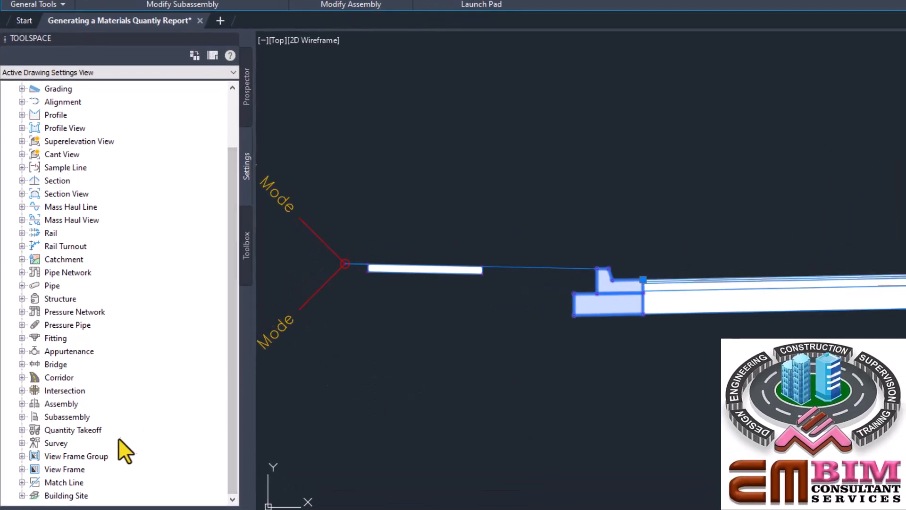
pyautogui.click(78, 429)
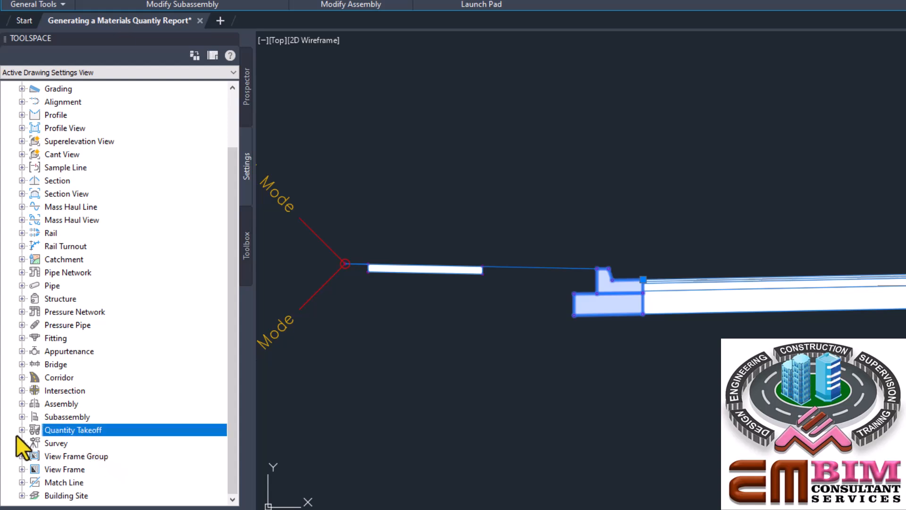
pyautogui.click(22, 429)
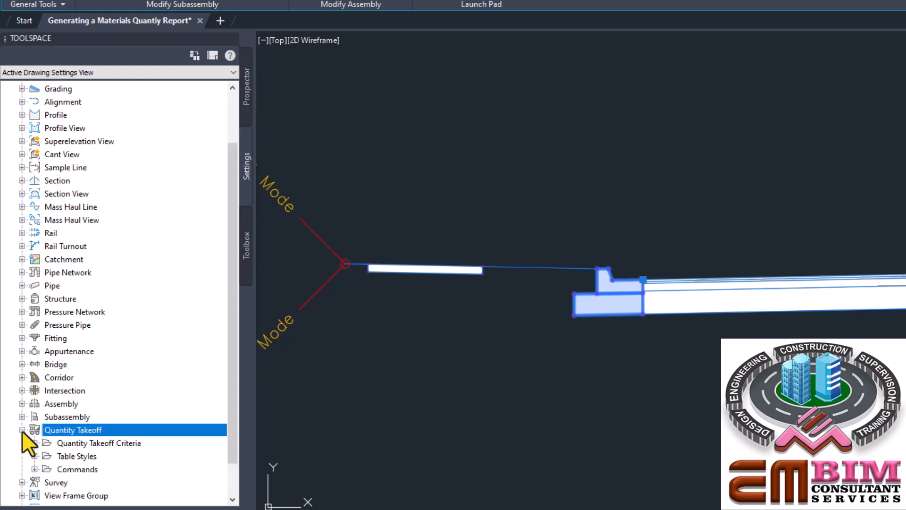
pyautogui.rightClick(112, 441)
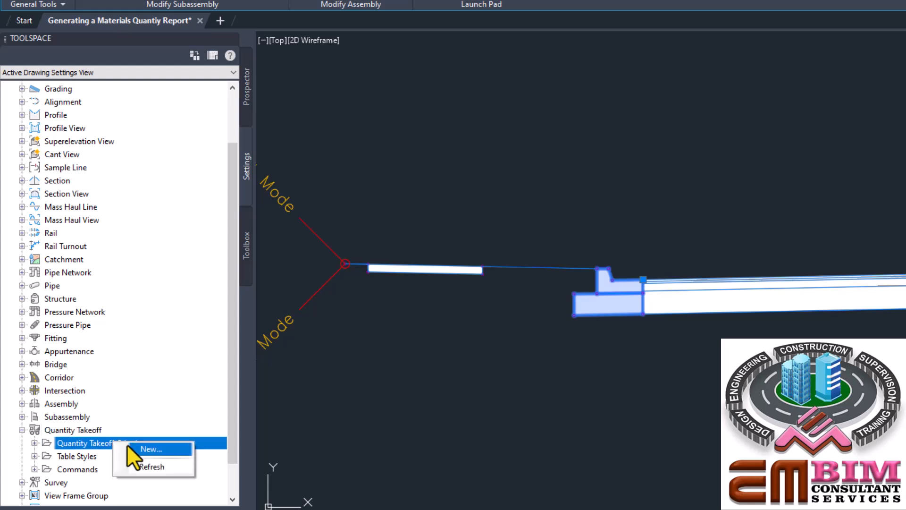
pyautogui.click(140, 448)
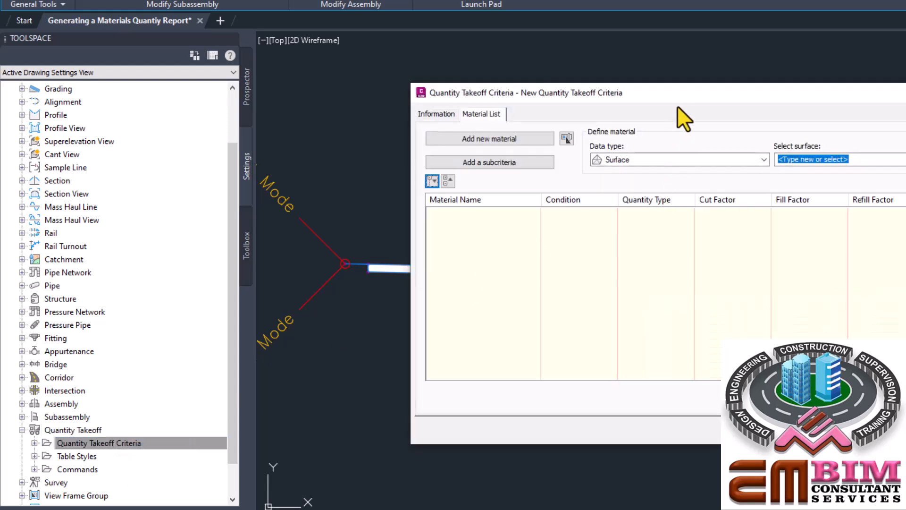
# Name the new quantity takeoff criteria "Training Material".
pyautogui.click(441, 115)
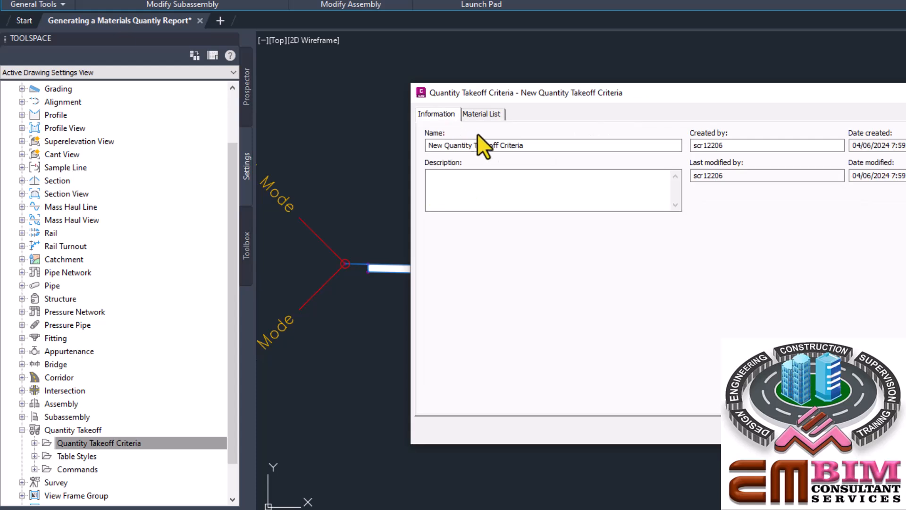
pyautogui.click(537, 146)
pyautogui.moveTo(536, 146); pyautogui.dragTo(422, 152)
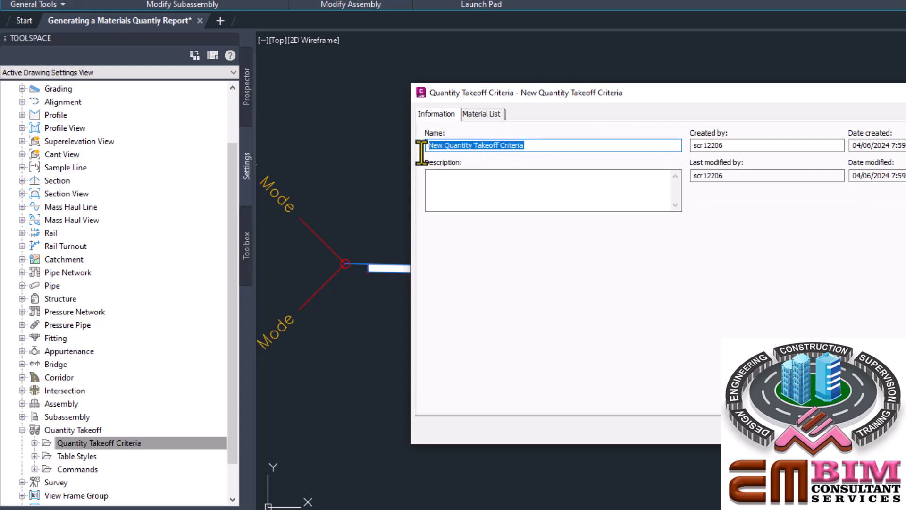
pyautogui.write('TR')
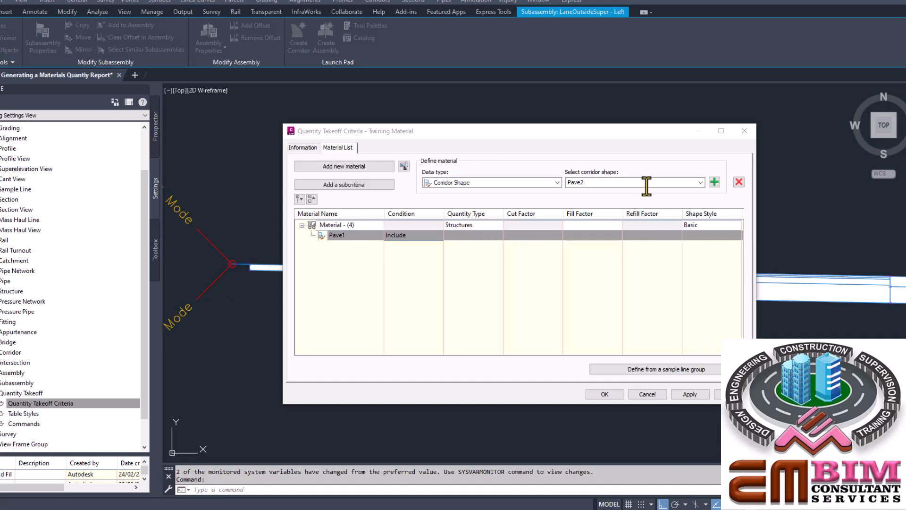
# Add the Pave2 corridor shape to the material that already contains Pave1.
pyautogui.click(700, 183)
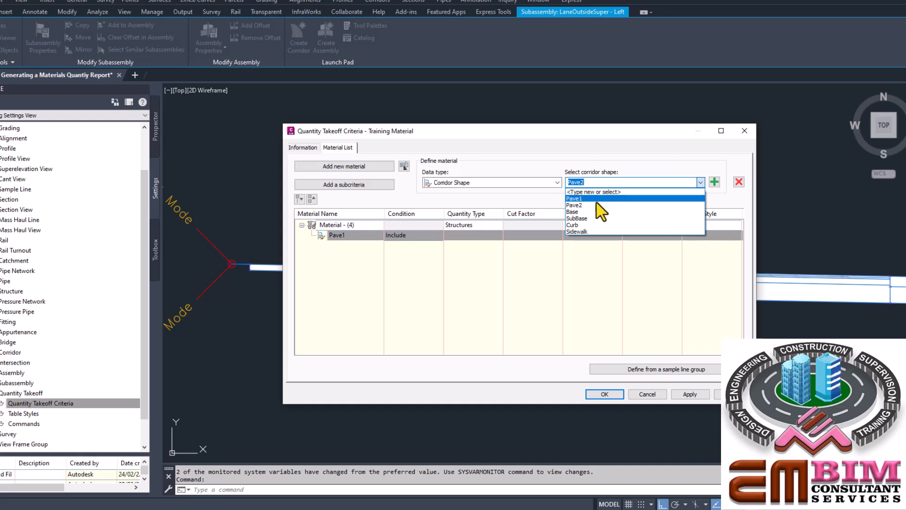
pyautogui.click(585, 207)
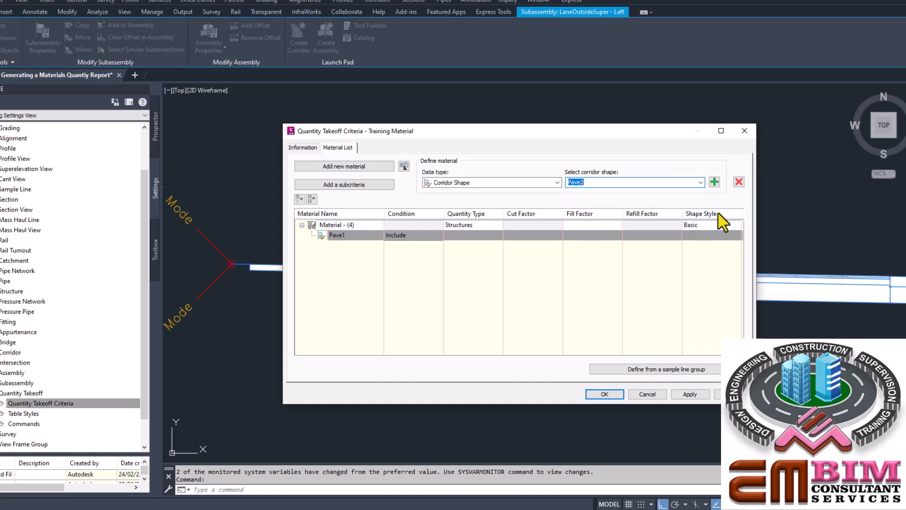
pyautogui.click(715, 182)
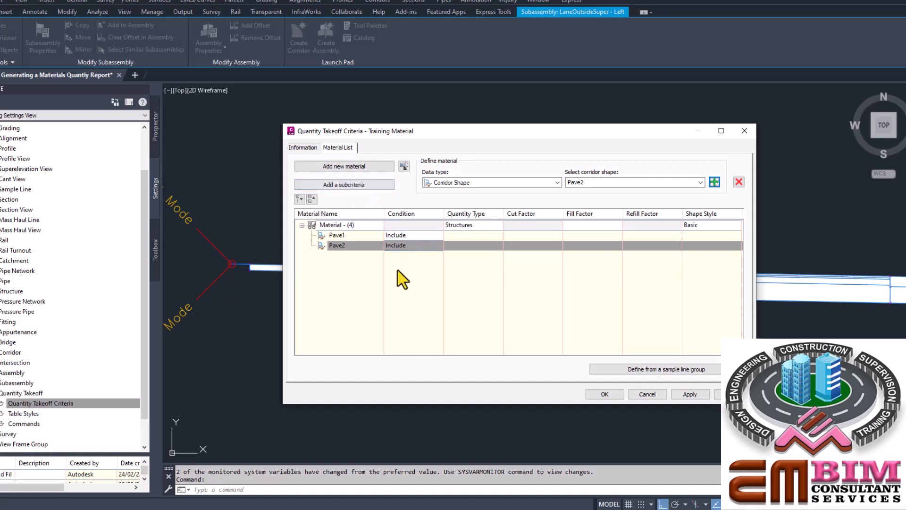
# Add a new material named Concrete and rename the material containing Pave1 and Pave2 to Pavement.
pyautogui.click(355, 169)
pyautogui.click(358, 255)
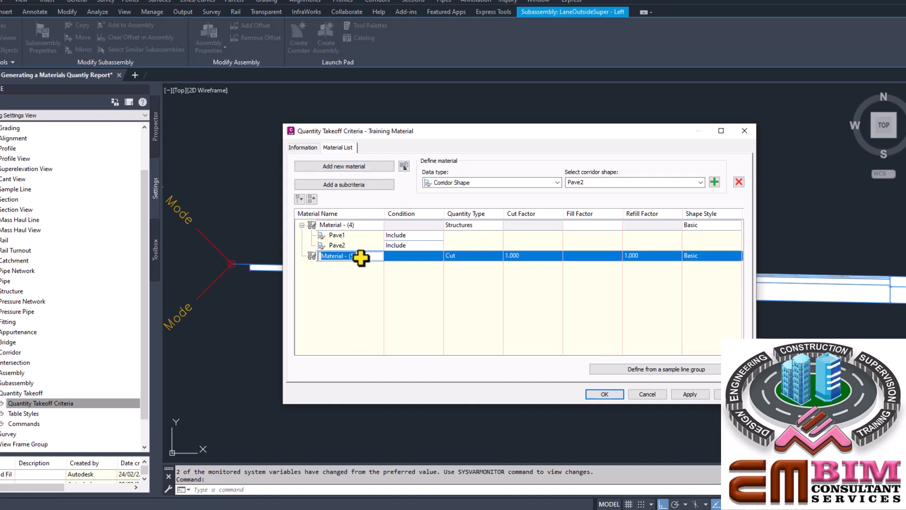
pyautogui.write('Concrete')
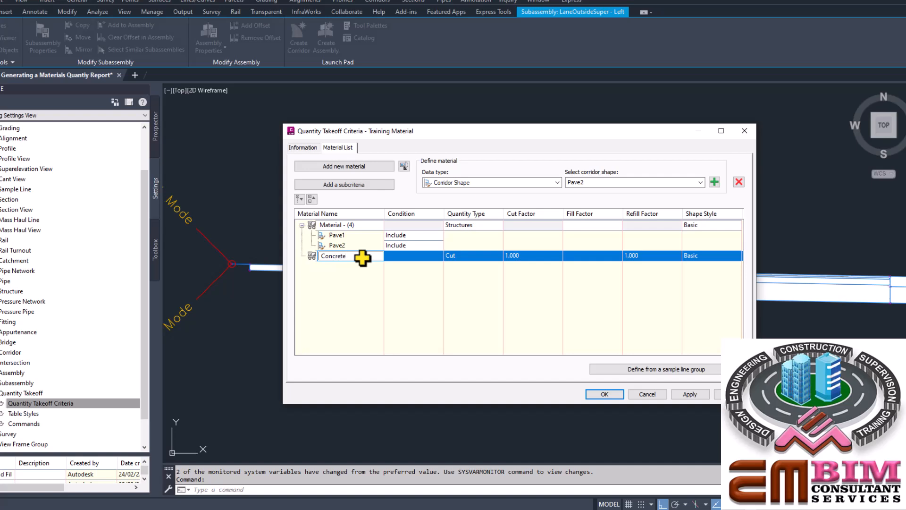
pyautogui.click(357, 228)
pyautogui.click(358, 227)
pyautogui.write('Pavement')
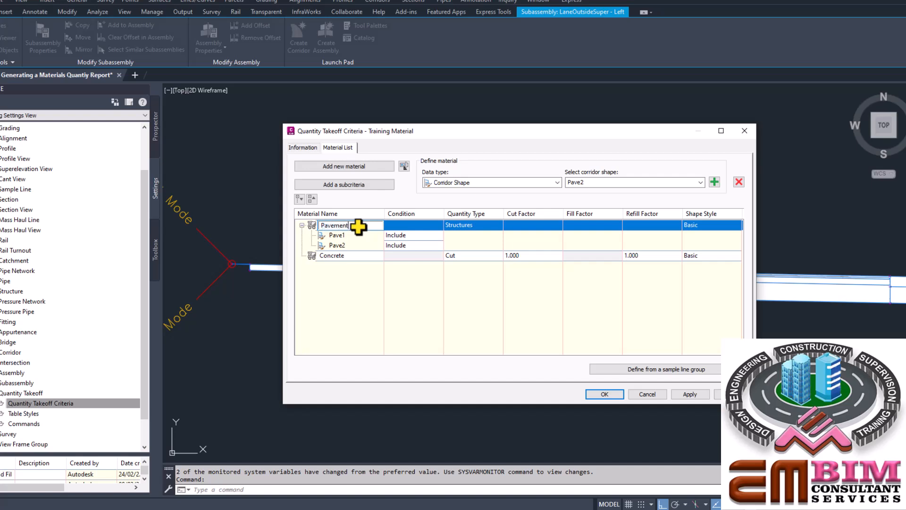
# Set the Concrete material's quantity type to Structures.
pyautogui.click(360, 256)
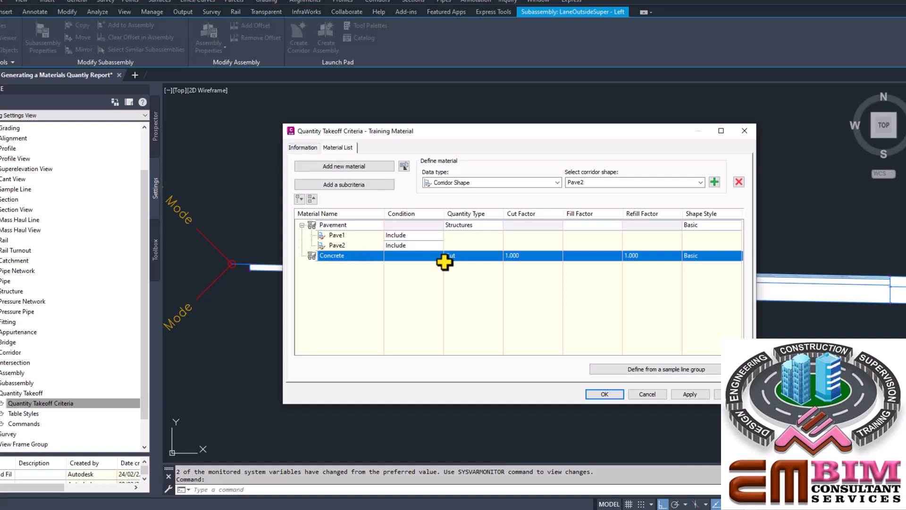
pyautogui.click(476, 255)
pyautogui.click(476, 257)
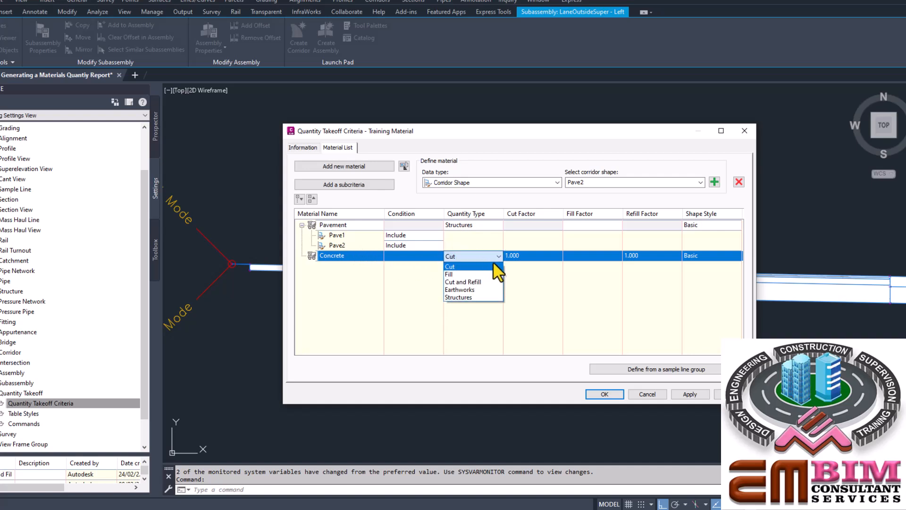
pyautogui.click(464, 297)
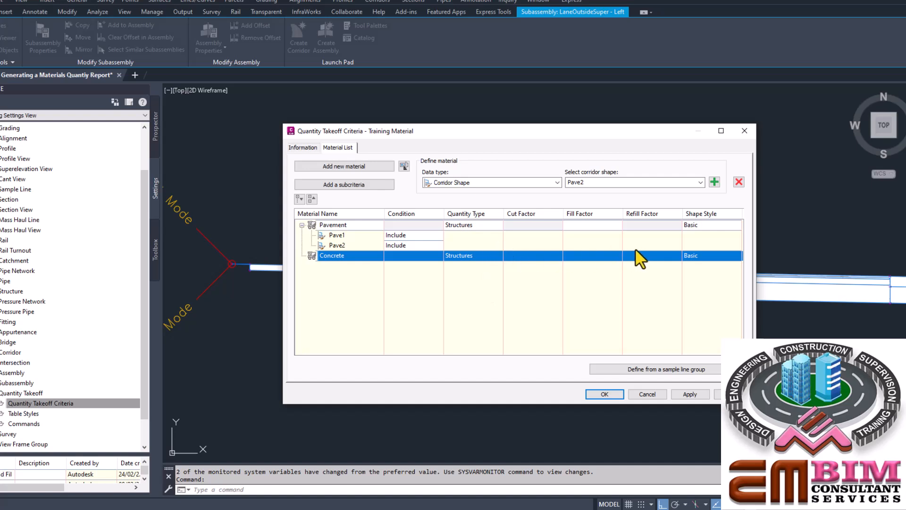
# Add the Curb and Sidewalk corridor shapes to the Concrete material.
pyautogui.click(700, 182)
pyautogui.click(578, 225)
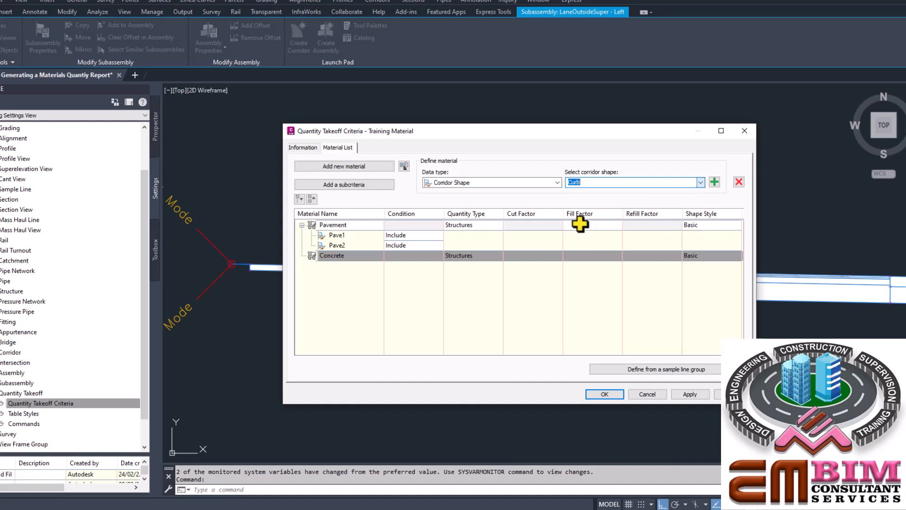
pyautogui.click(714, 182)
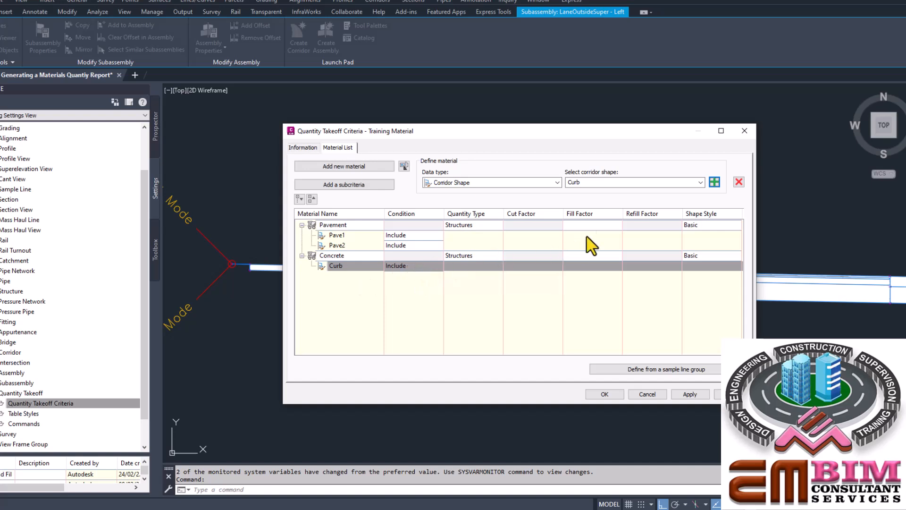
pyautogui.click(701, 182)
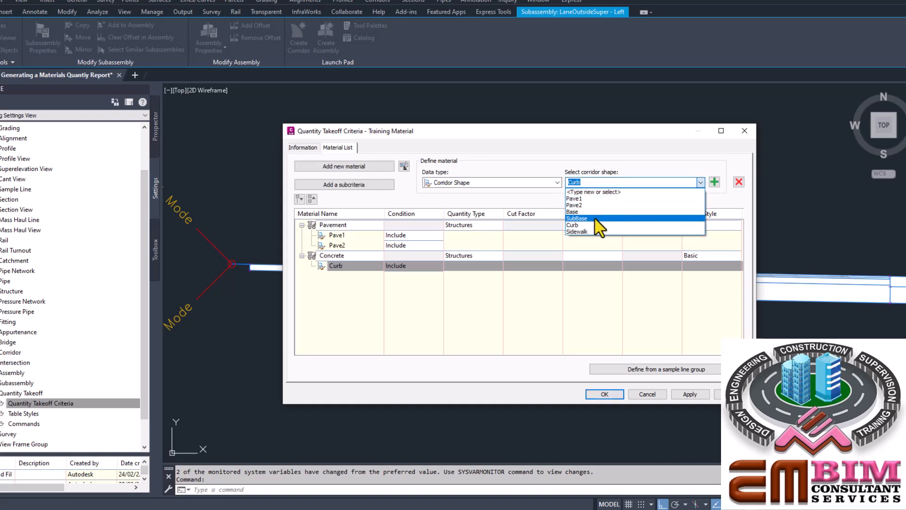
pyautogui.click(581, 231)
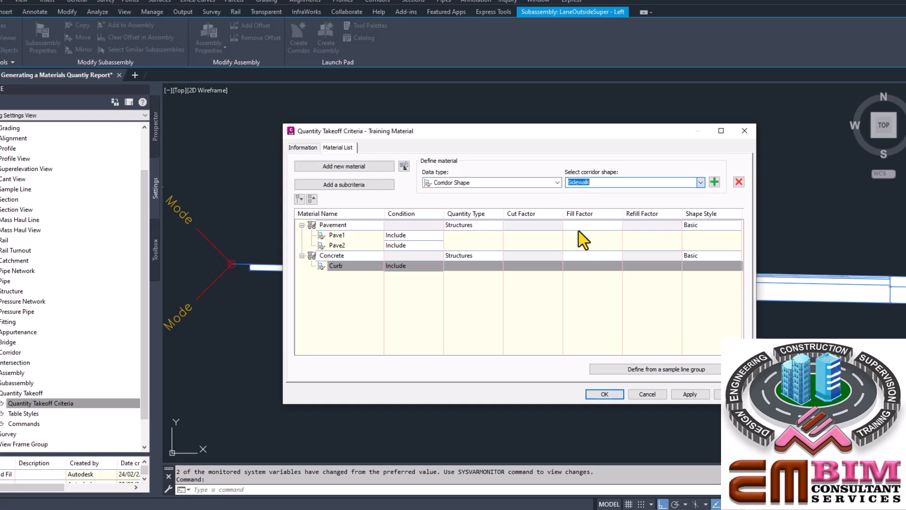
pyautogui.click(715, 183)
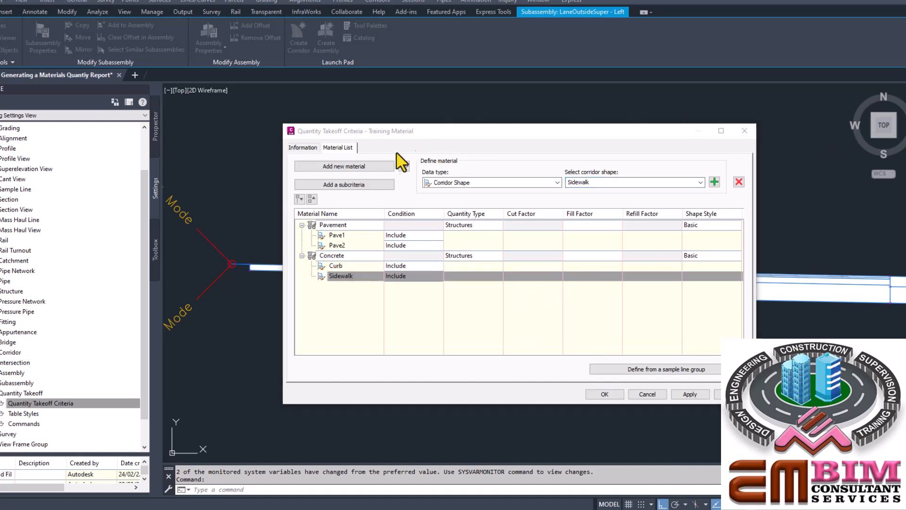
# Add a new material named Sub Base and set its quantity type to Structures.
pyautogui.click(366, 166)
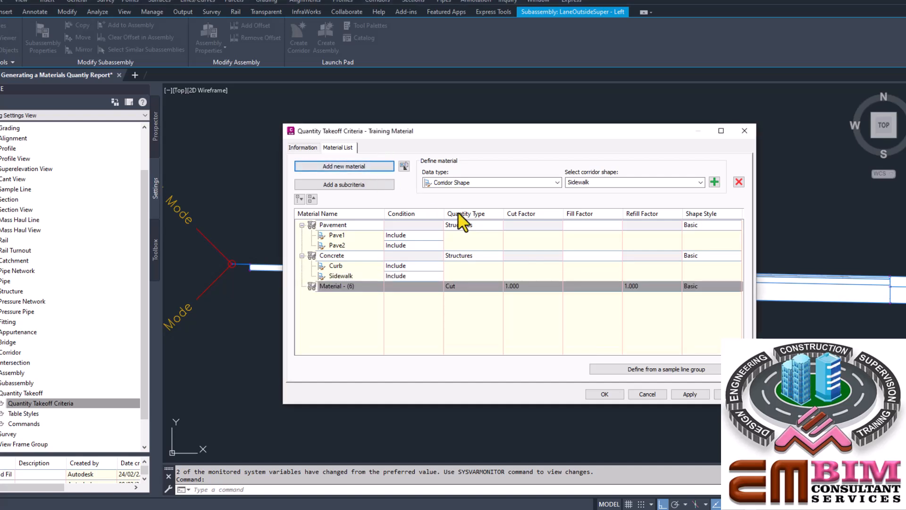
pyautogui.doubleClick(349, 286)
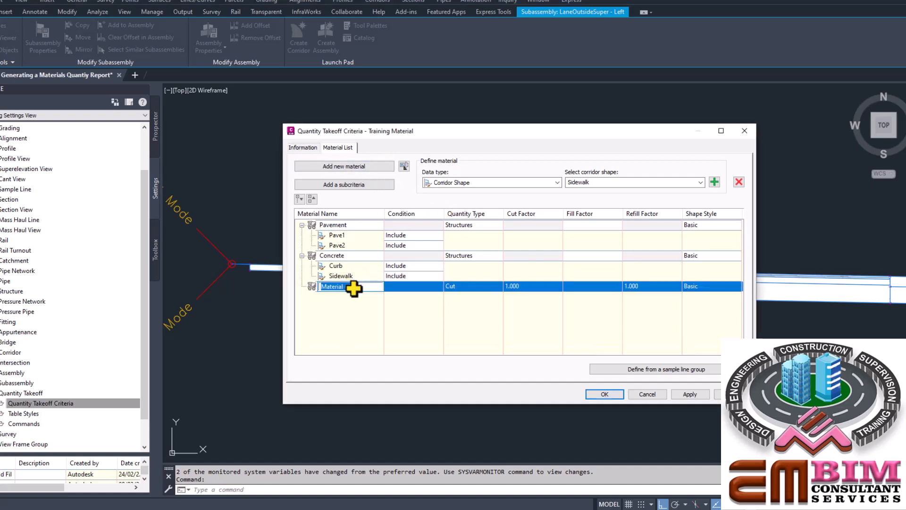
pyautogui.write('Sub Base')
pyautogui.press('Return')
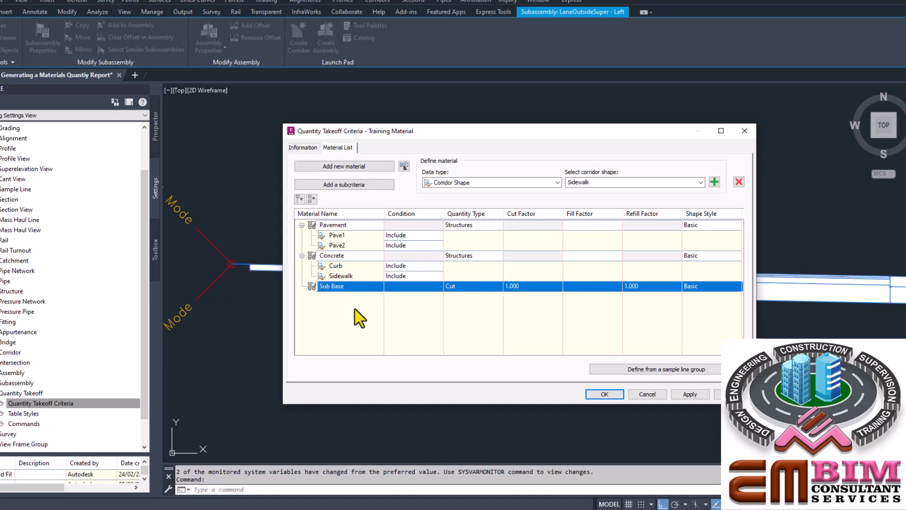
pyautogui.click(473, 287)
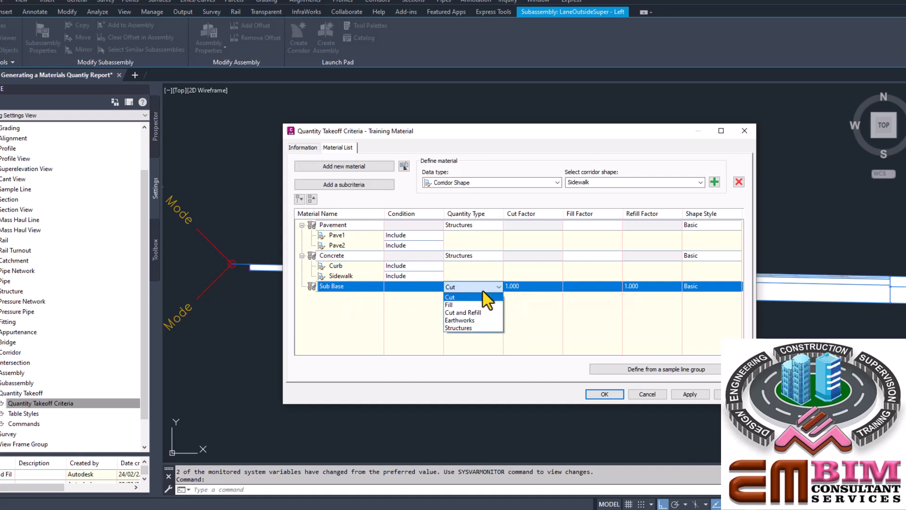
pyautogui.click(468, 327)
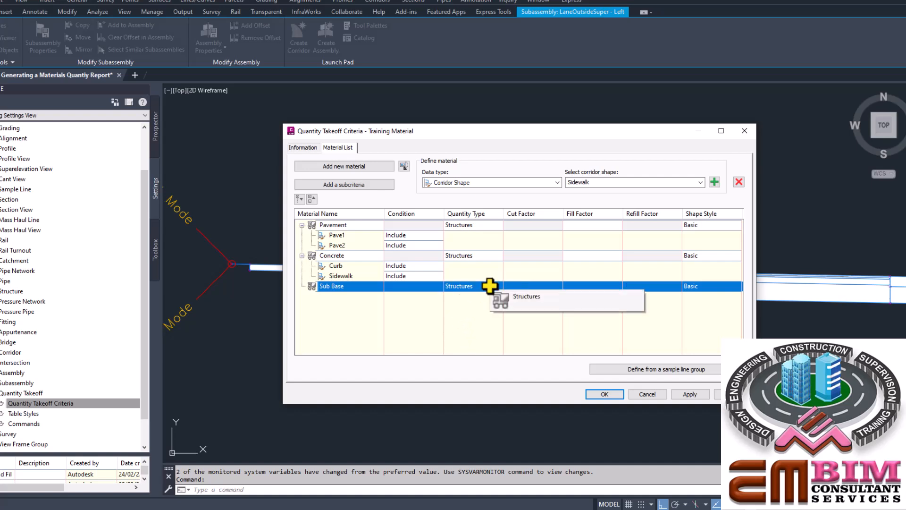
# Choose the SubBase corridor shape for the Sub Base material and accept the Training Material criteria.
pyautogui.click(700, 182)
pyautogui.click(589, 218)
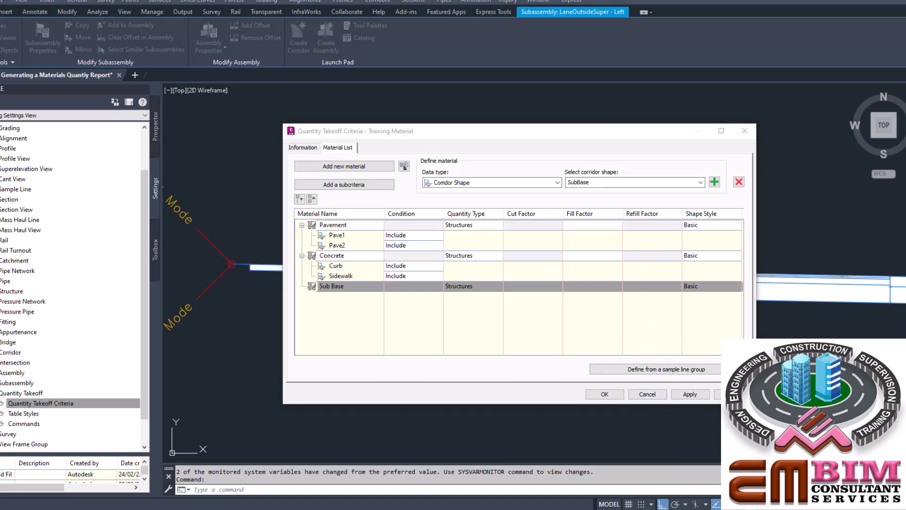
pyautogui.click(605, 393)
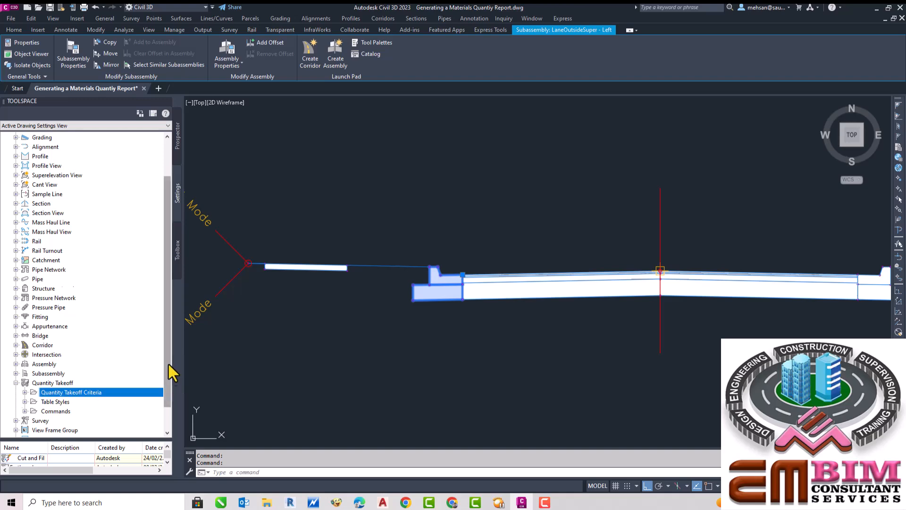
# Expand the Quantity Takeoff Criteria collection in the drawing settings to check for the Training Material criteria.
pyautogui.scroll(-1, 169, 364)
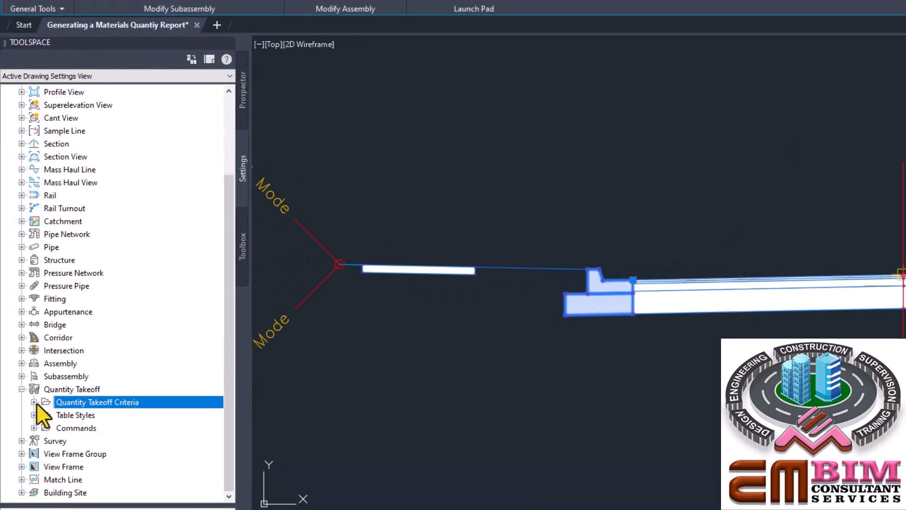
pyautogui.click(34, 402)
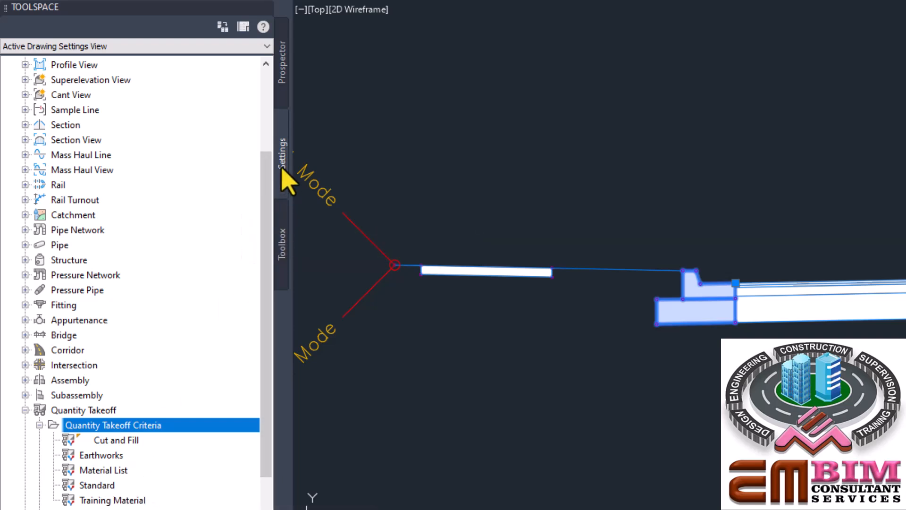
pyautogui.click(215, 424)
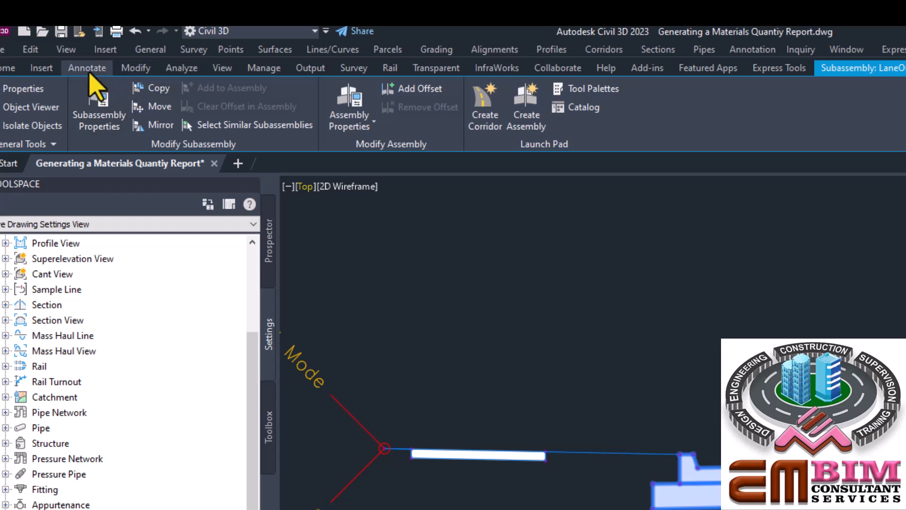
# Start Compute Materials for alignment RD-1 and sample line group Section Sheet - 1.
pyautogui.click(181, 69)
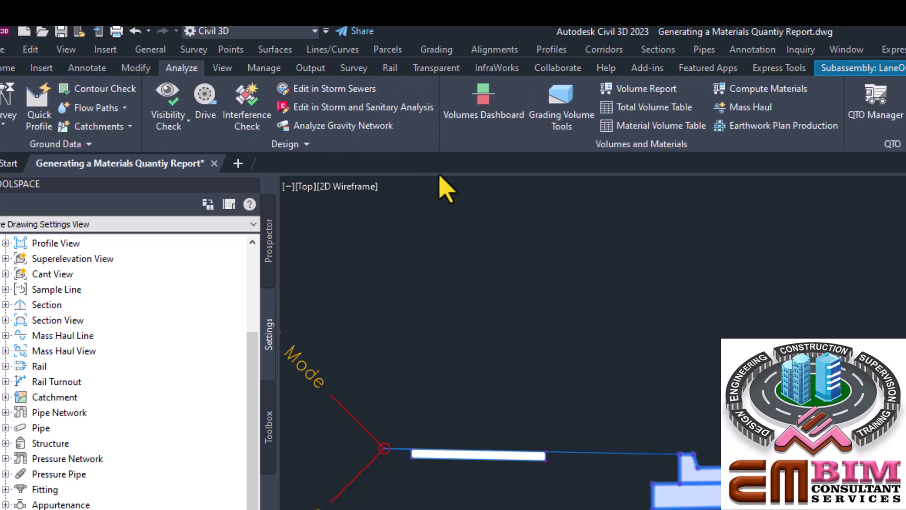
pyautogui.click(768, 88)
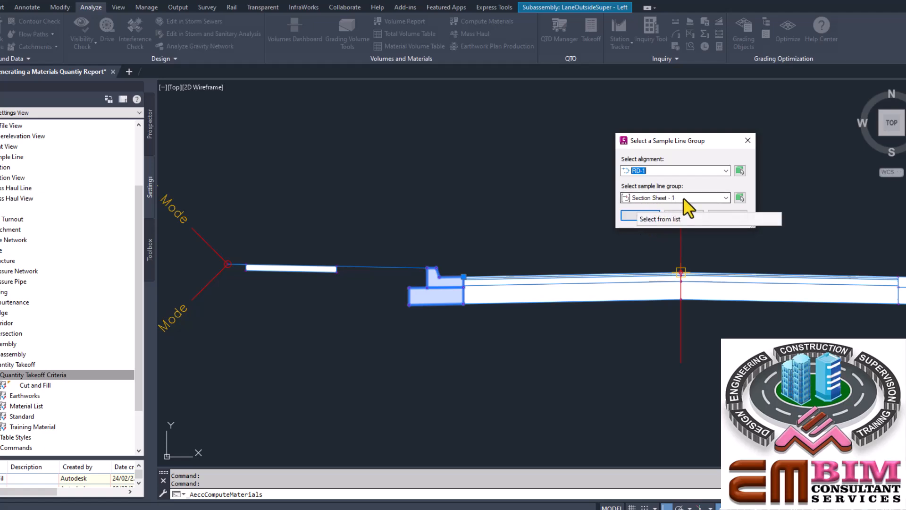
pyautogui.click(635, 215)
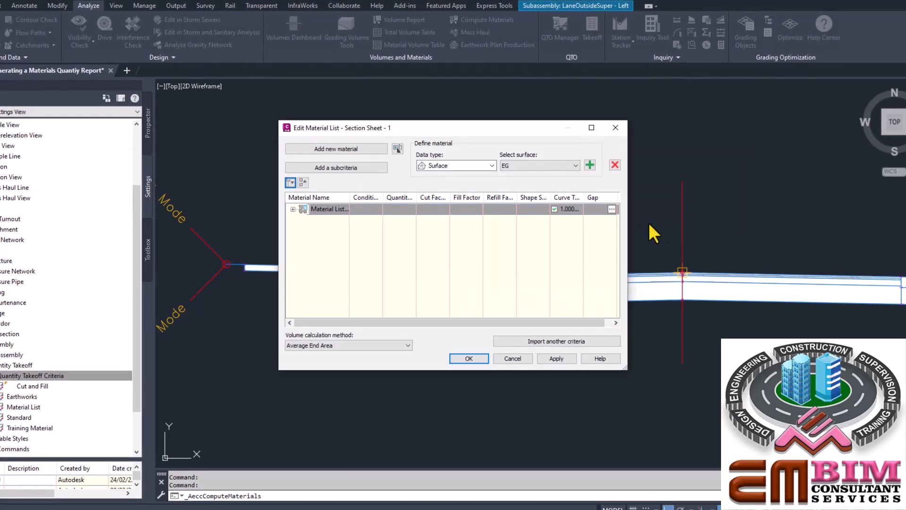
# Enlarge the expanded material list and import the Training Material quantity takeoff criteria into it.
pyautogui.click(292, 209)
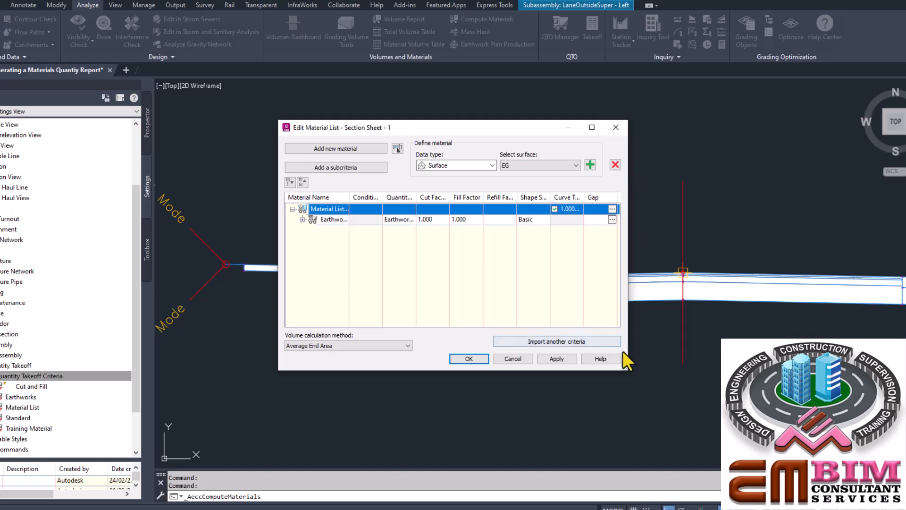
pyautogui.moveTo(627, 366); pyautogui.dragTo(765, 411)
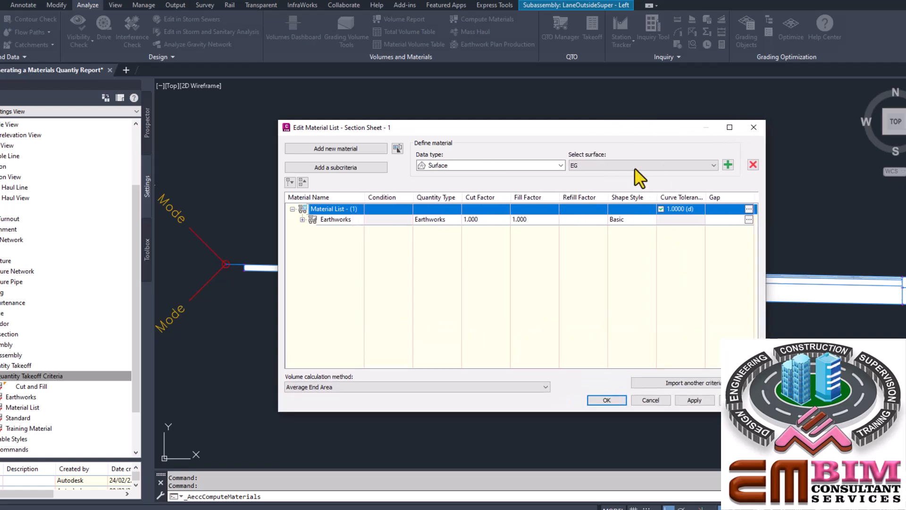
pyautogui.moveTo(614, 129); pyautogui.dragTo(561, 108)
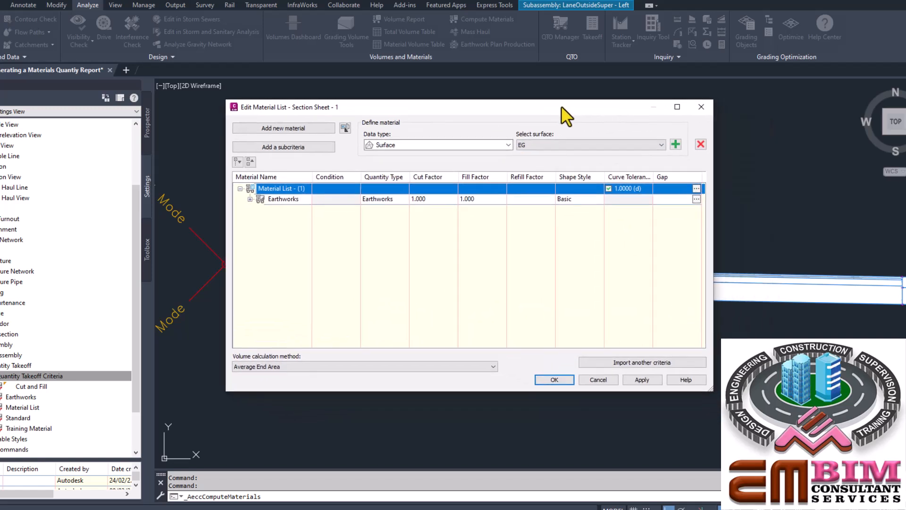
pyautogui.click(628, 363)
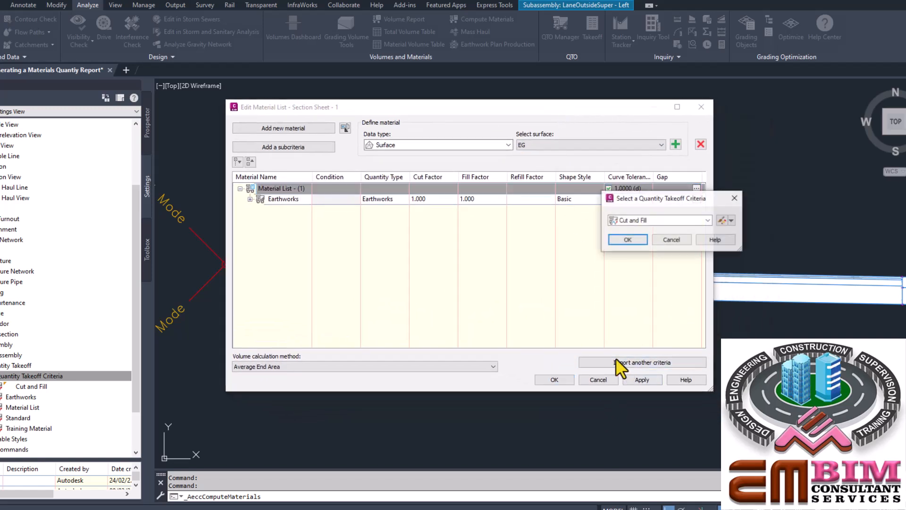
pyautogui.click(708, 220)
pyautogui.click(658, 263)
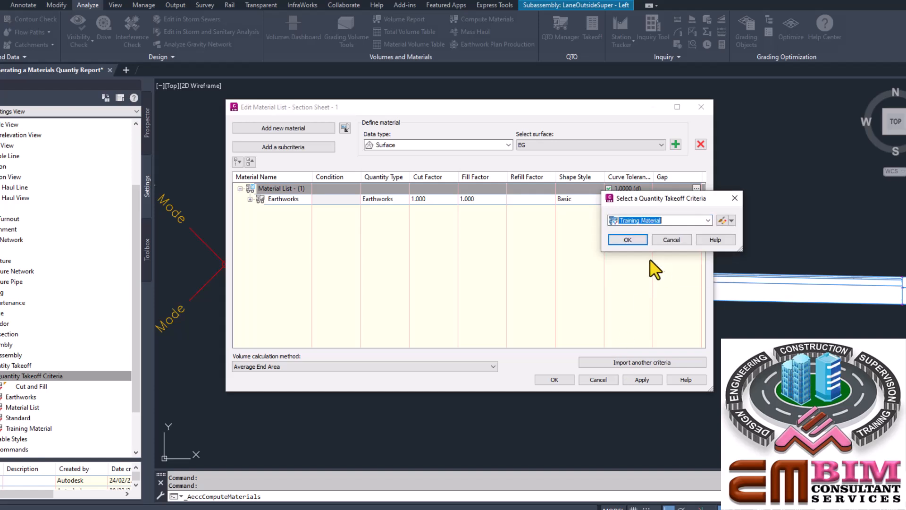
pyautogui.click(630, 241)
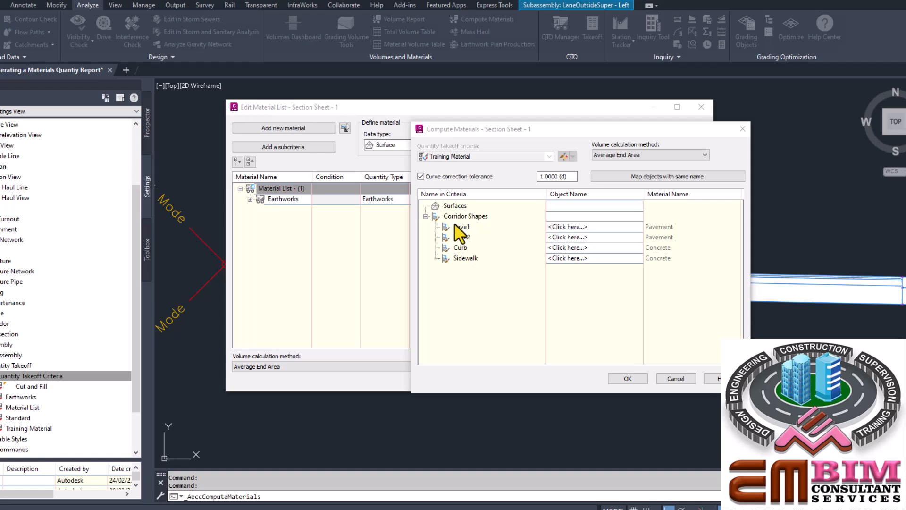
# Map the Pave1, Pave2, Curb and Sidewalk criteria entries to their matching Corridor - (1) shapes.
pyautogui.click(622, 227)
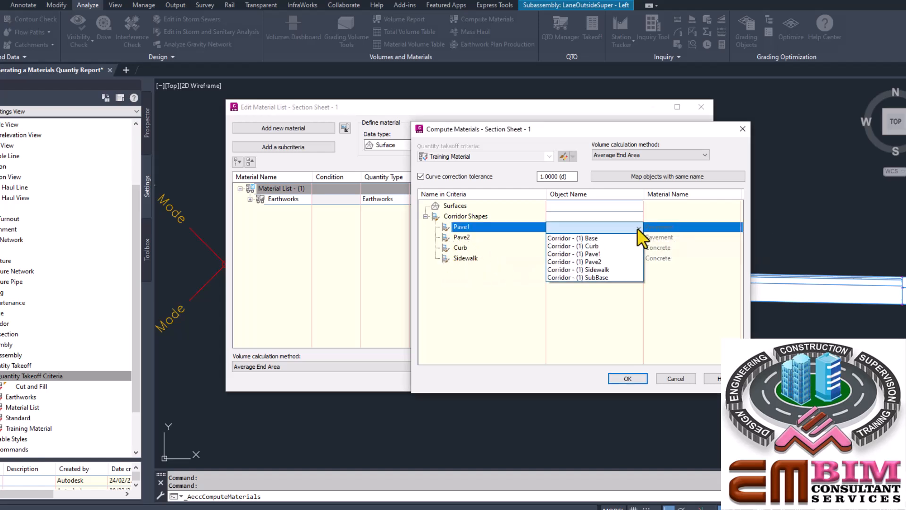
pyautogui.click(592, 252)
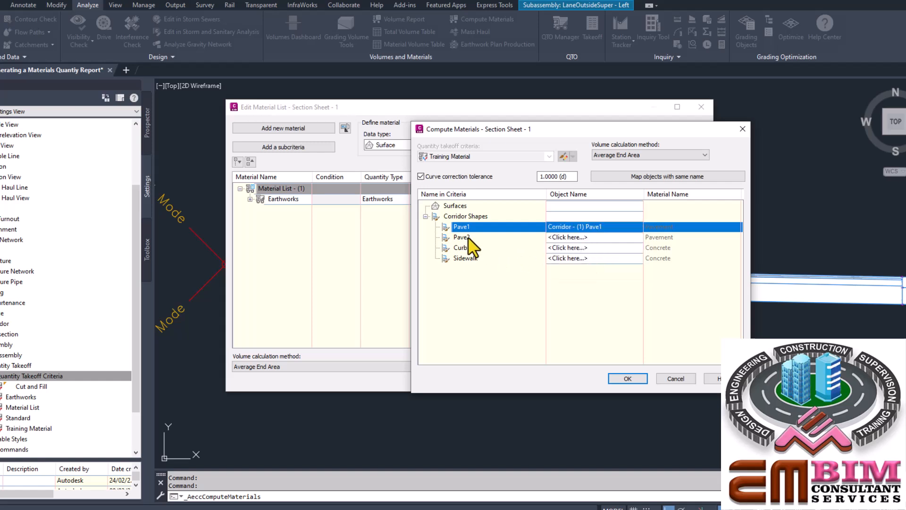
pyautogui.click(465, 236)
pyautogui.click(610, 237)
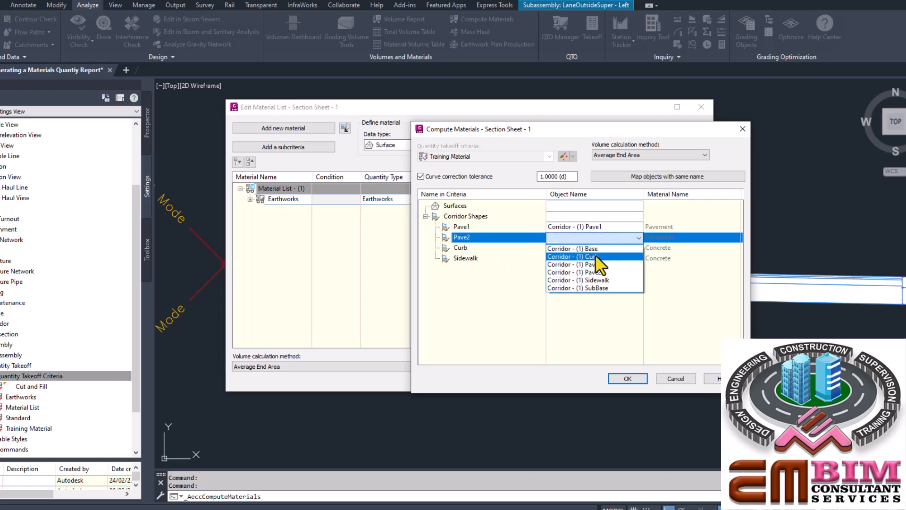
pyautogui.click(595, 272)
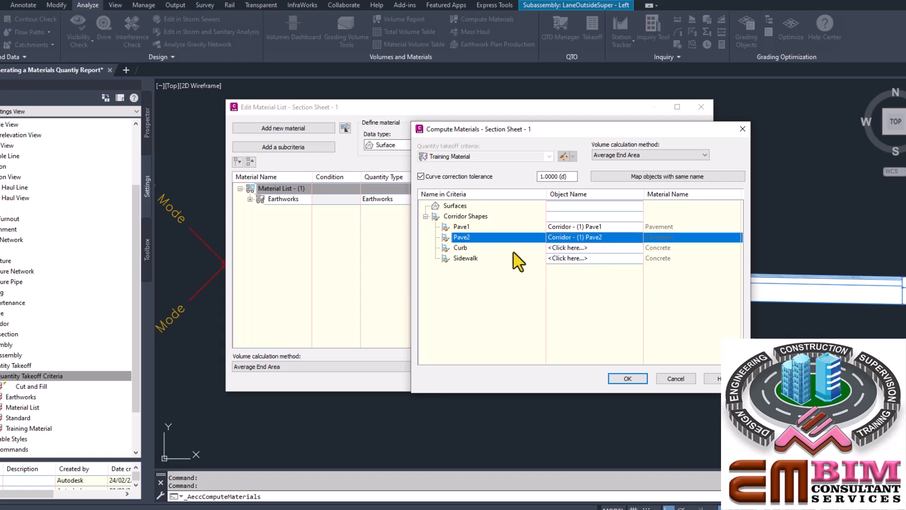
pyautogui.click(591, 251)
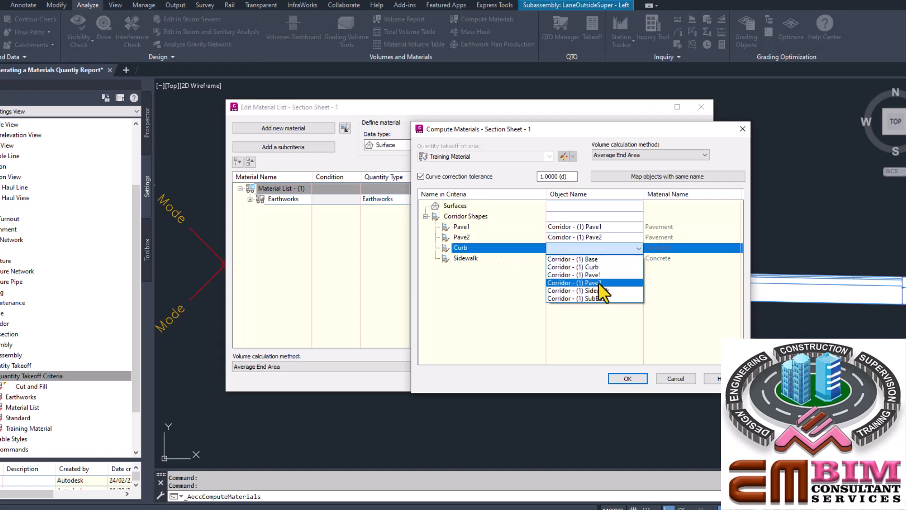
pyautogui.click(591, 267)
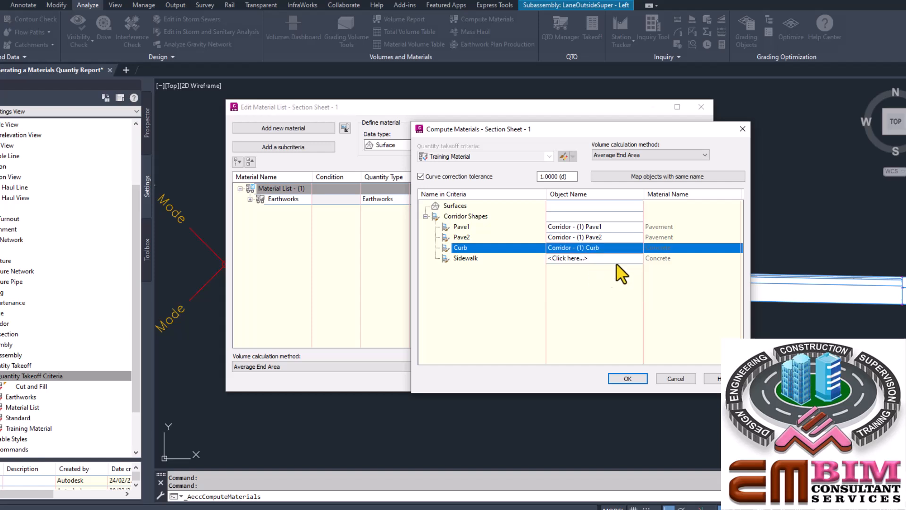
pyautogui.click(623, 259)
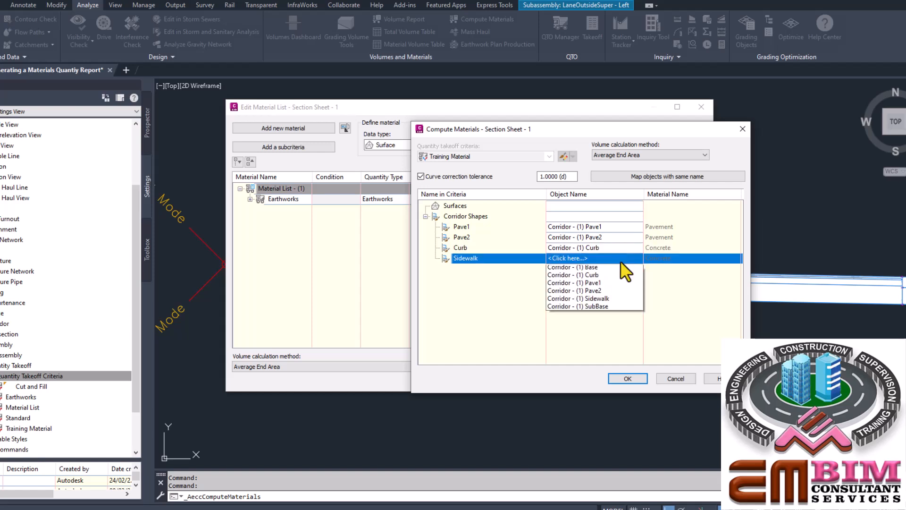
pyautogui.click(608, 301)
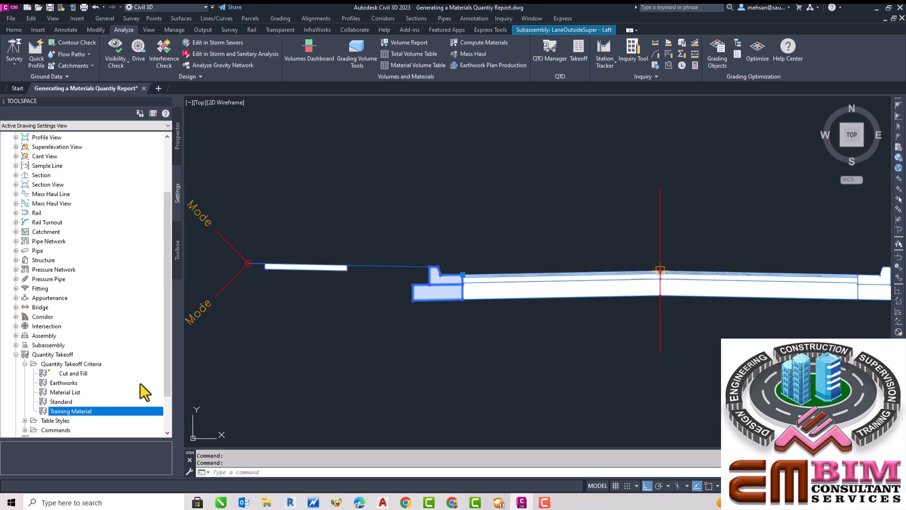
# Open the Training Material criteria for editing and expand its Concrete and Pavement materials to review their shapes.
pyautogui.rightClick(87, 409)
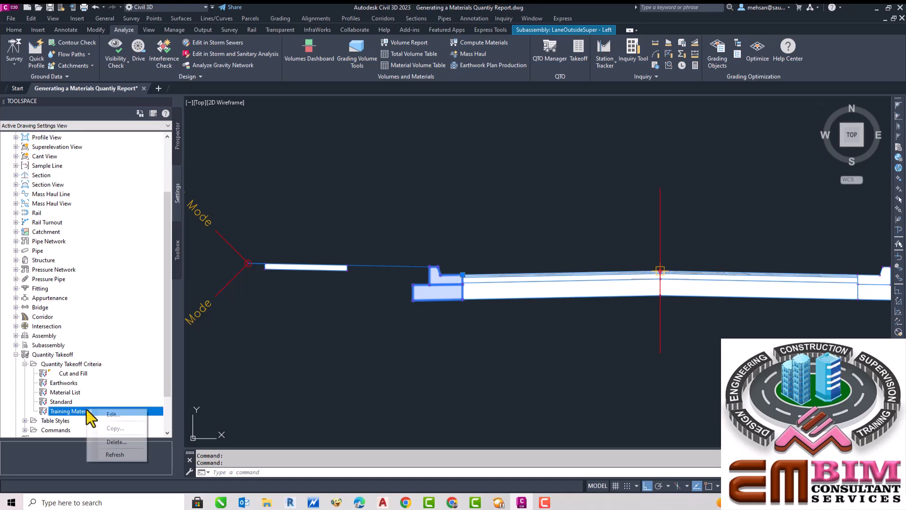
pyautogui.click(111, 416)
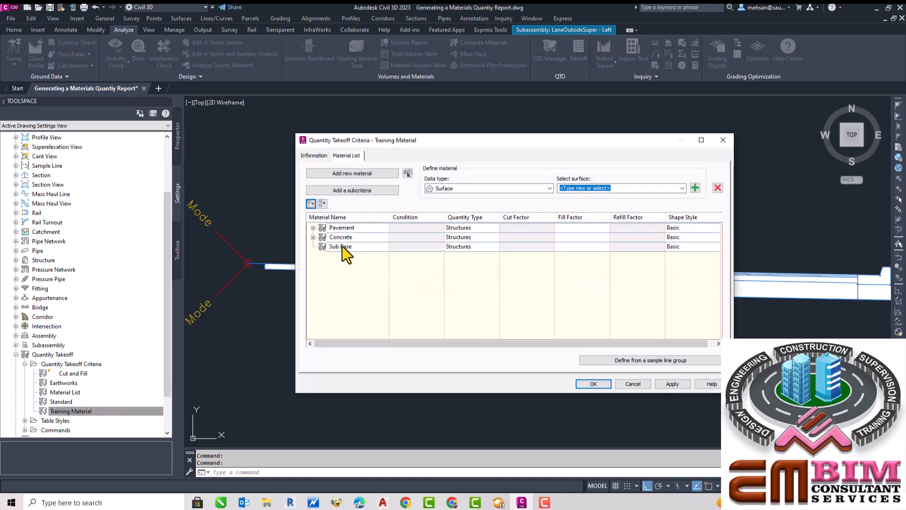
pyautogui.click(313, 236)
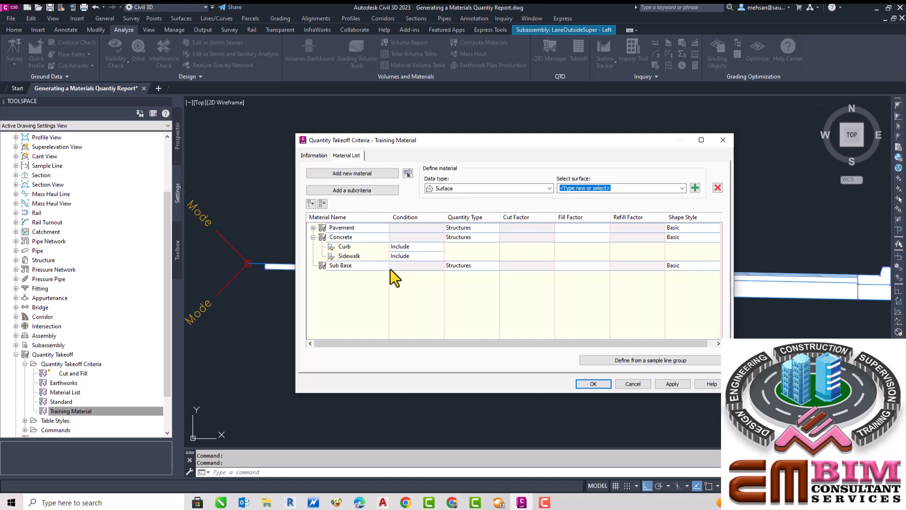
pyautogui.click(313, 228)
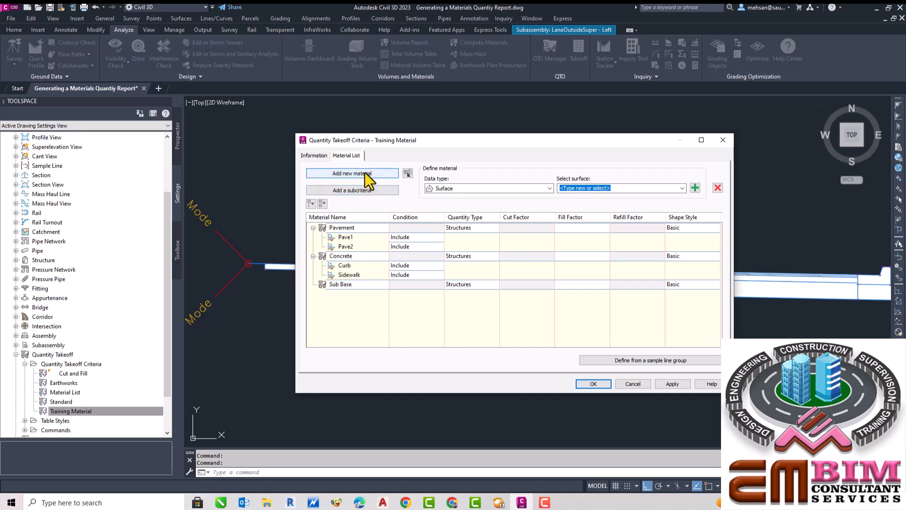
# Add the SubBase corridor shape to the Sub Base material in the Training Material criteria and save the criteria.
pyautogui.click(443, 284)
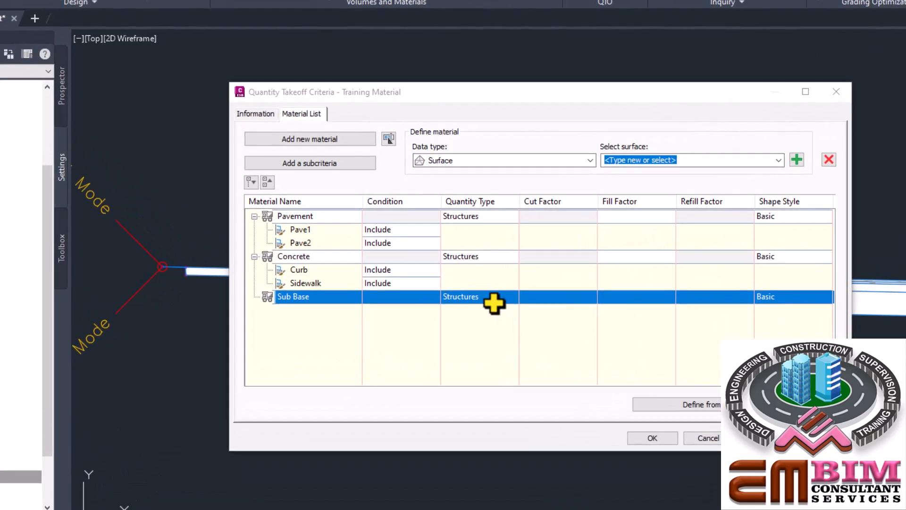
pyautogui.click(778, 160)
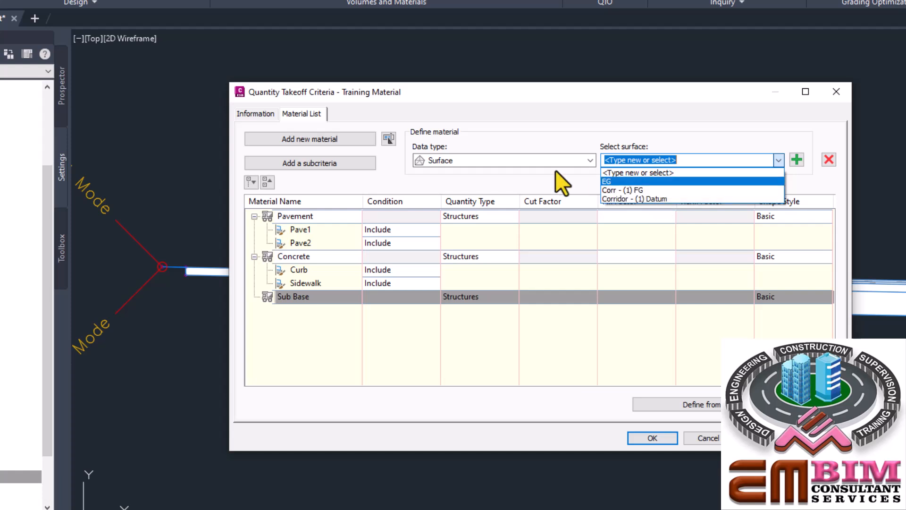
pyautogui.click(526, 161)
pyautogui.click(466, 184)
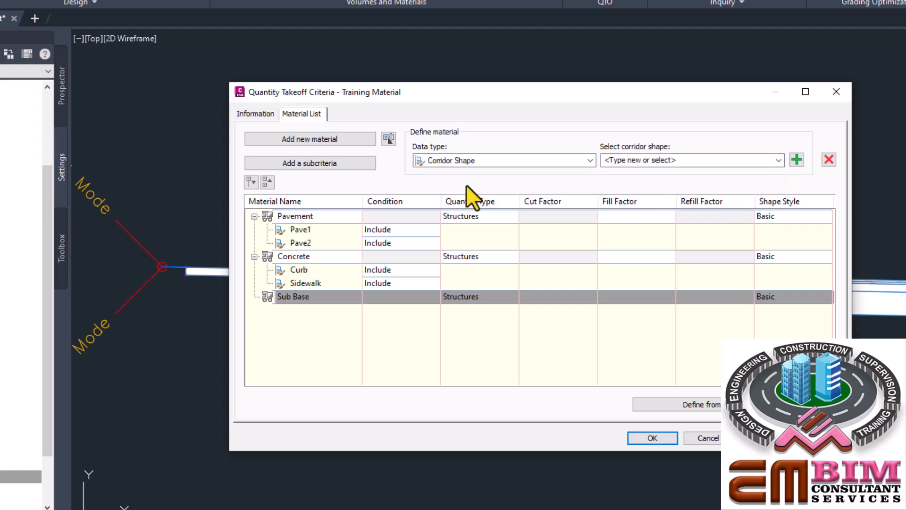
pyautogui.click(706, 160)
pyautogui.click(716, 161)
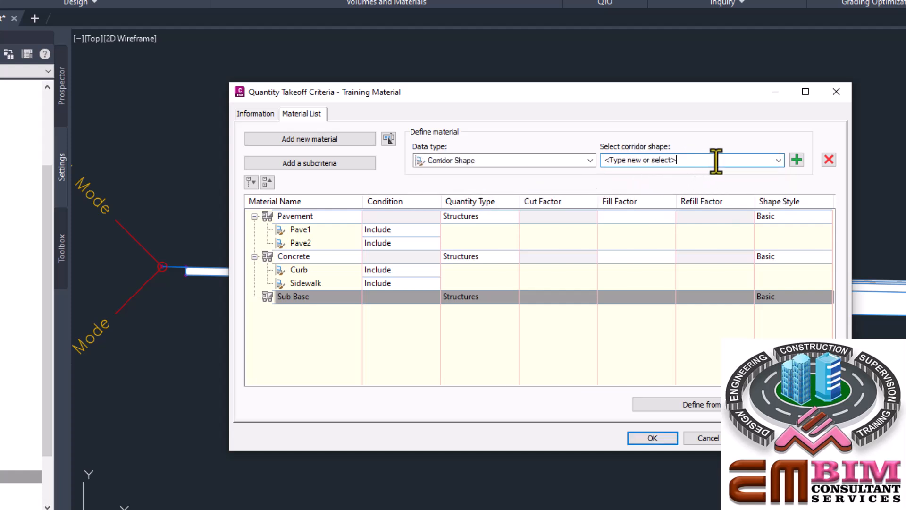
pyautogui.click(776, 159)
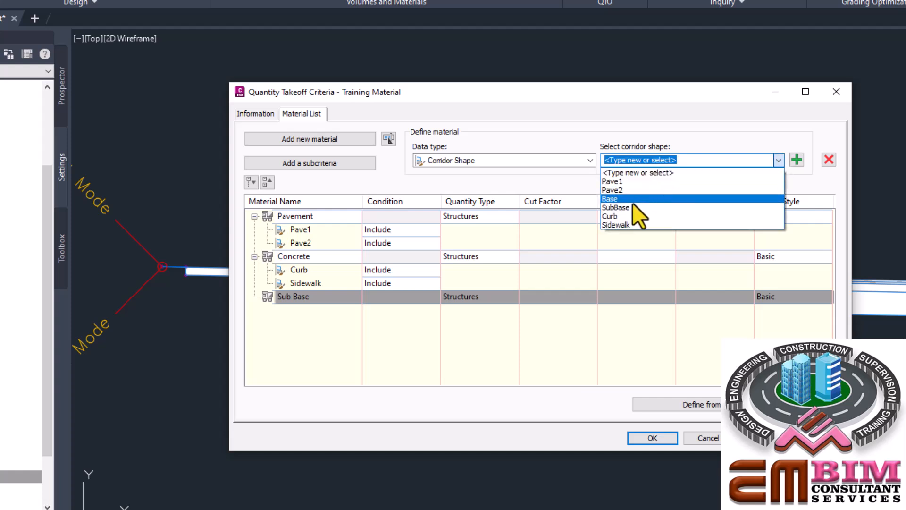
pyautogui.click(625, 207)
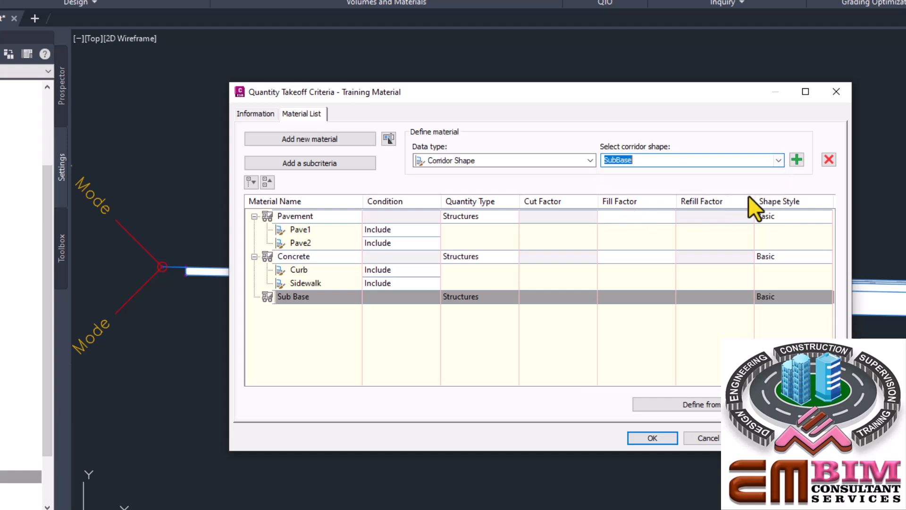
pyautogui.click(797, 161)
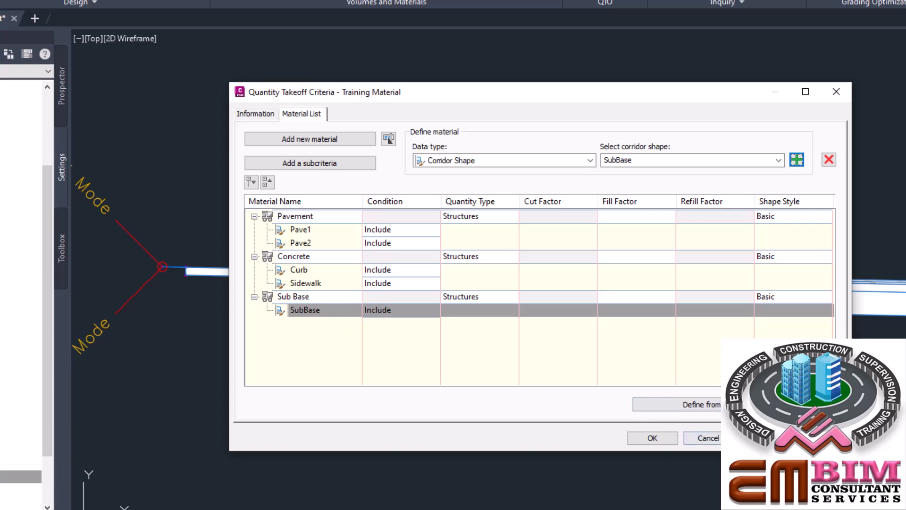
pyautogui.click(653, 439)
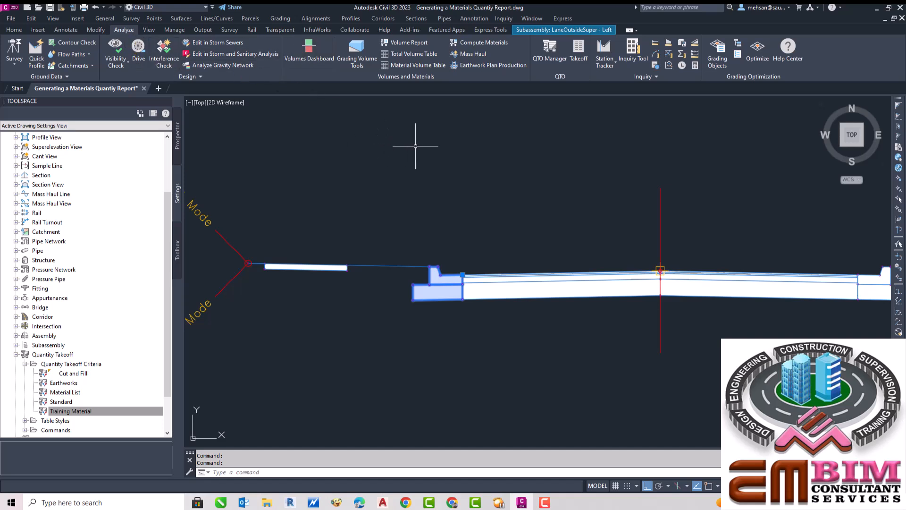
# Compute materials for alignment RD-1 and sample line group Section Sheet - 1, importing the Training Material criteria.
pyautogui.click(484, 44)
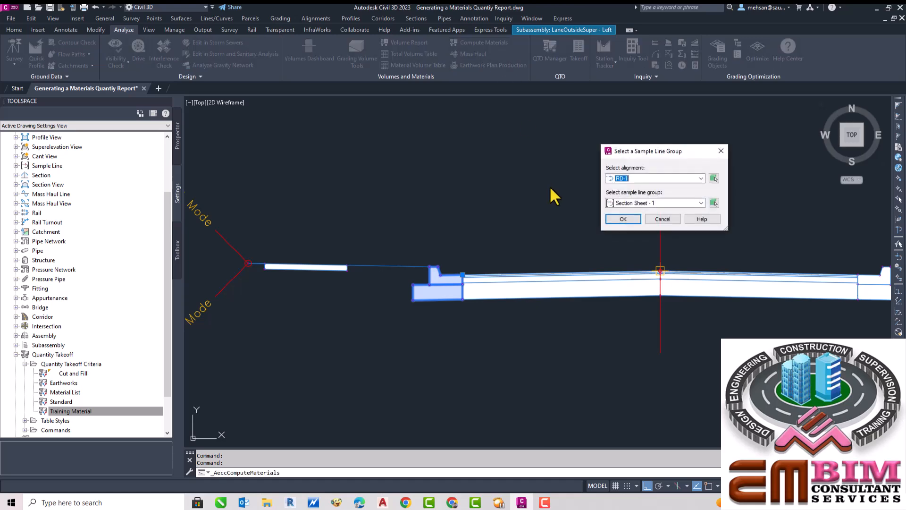
pyautogui.click(623, 218)
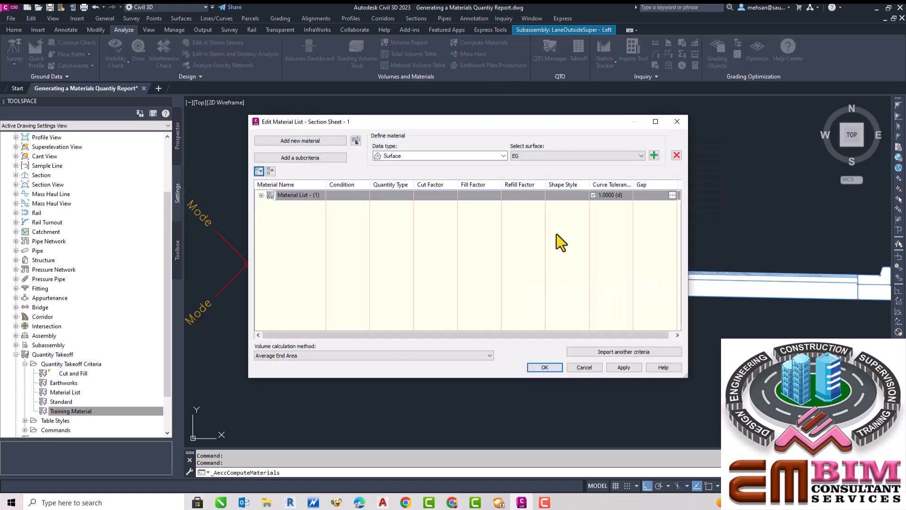
pyautogui.click(261, 195)
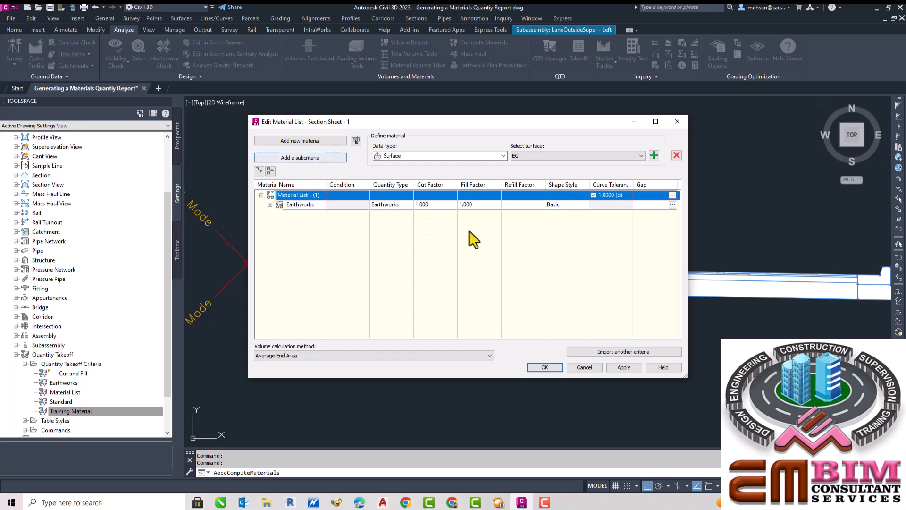
pyautogui.click(626, 351)
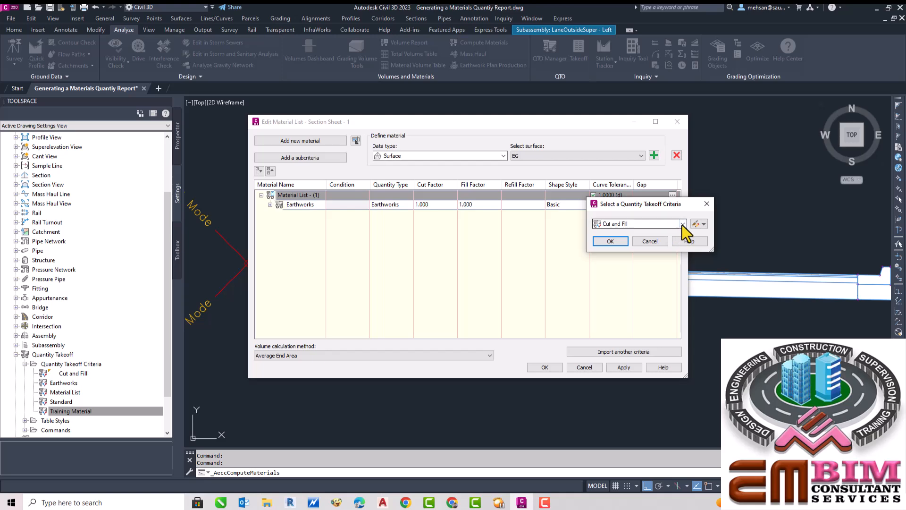
pyautogui.click(682, 223)
pyautogui.click(625, 263)
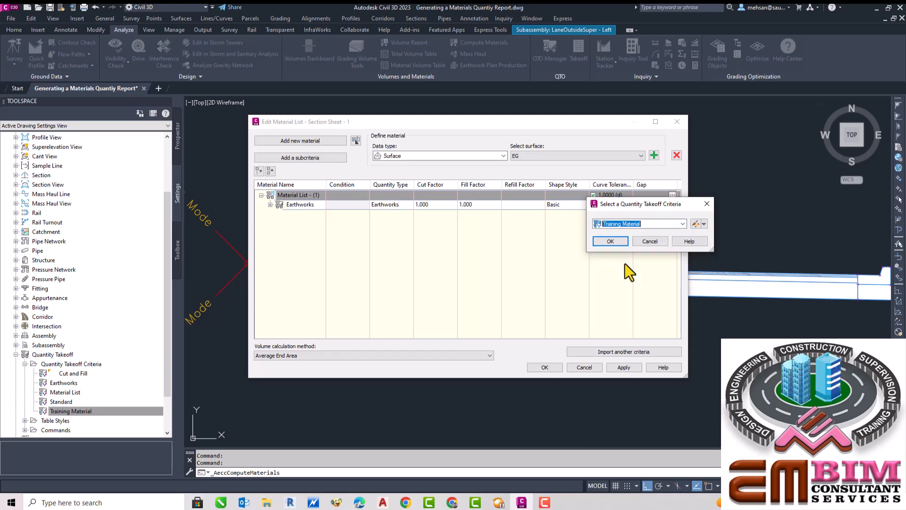
pyautogui.click(609, 242)
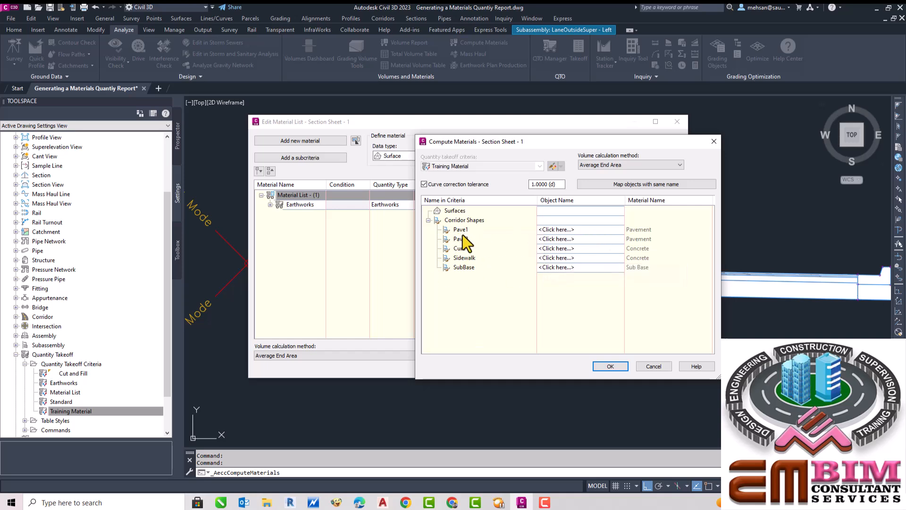
# Map the Pave1 and Pave2 criteria entries to Corridor - (1) Pave1 and Corridor - (1) Pave2.
pyautogui.click(604, 230)
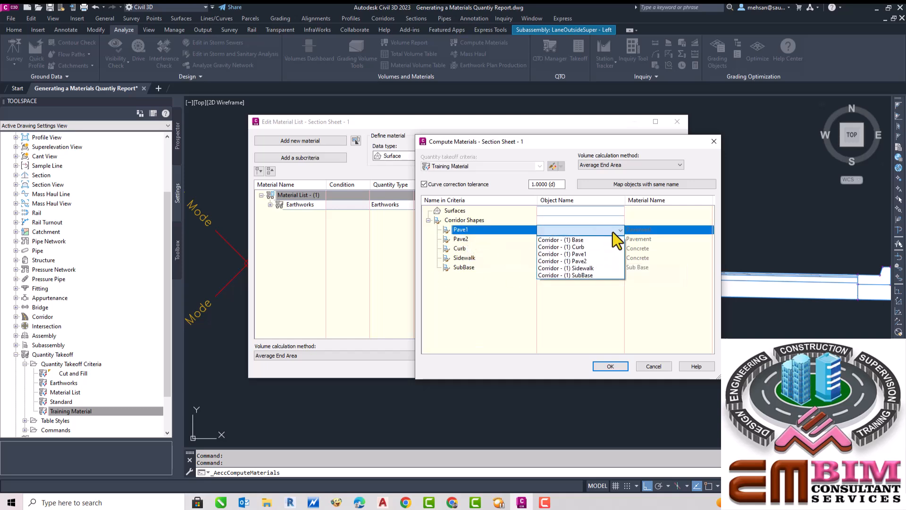
pyautogui.click(582, 254)
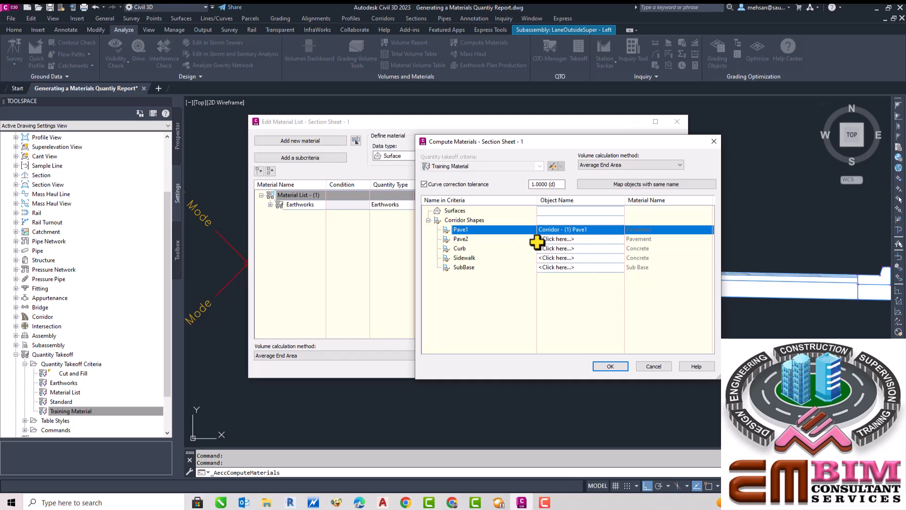
pyautogui.click(466, 238)
pyautogui.click(586, 239)
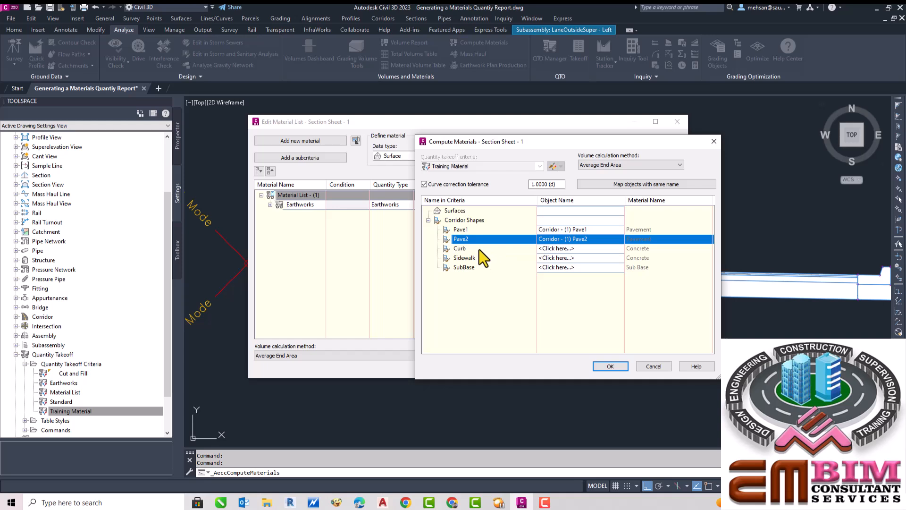
# Map the Curb and Sidewalk criteria entries to Corridor - (1) Curb and Corridor - (1) Sidewalk.
pyautogui.click(591, 248)
pyautogui.click(593, 248)
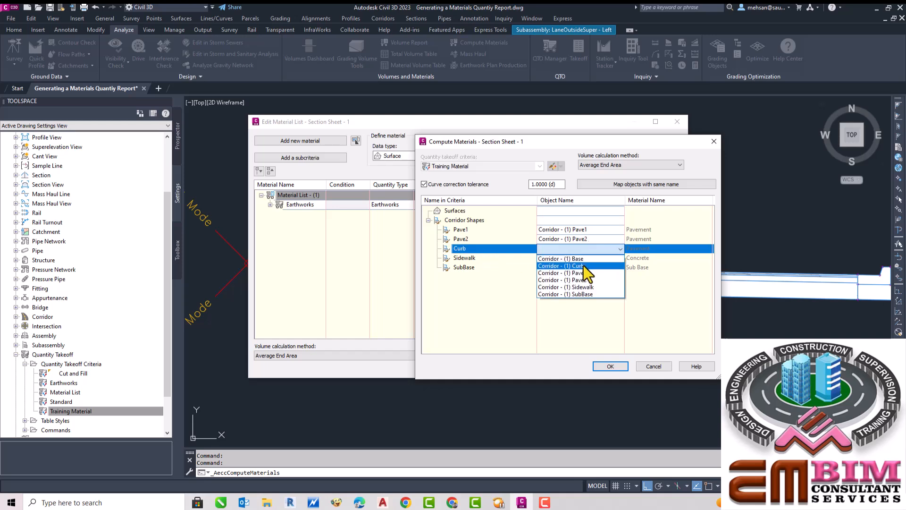
pyautogui.click(584, 266)
pyautogui.click(492, 258)
pyautogui.click(589, 258)
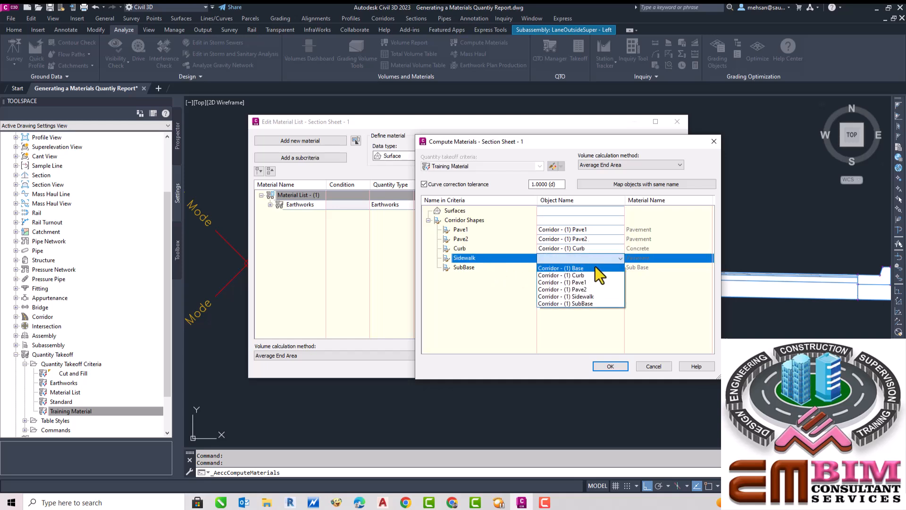
pyautogui.click(585, 296)
# Map the SubBase criteria entry to Corridor - (1) SubBase and accept the object mapping.
pyautogui.click(470, 267)
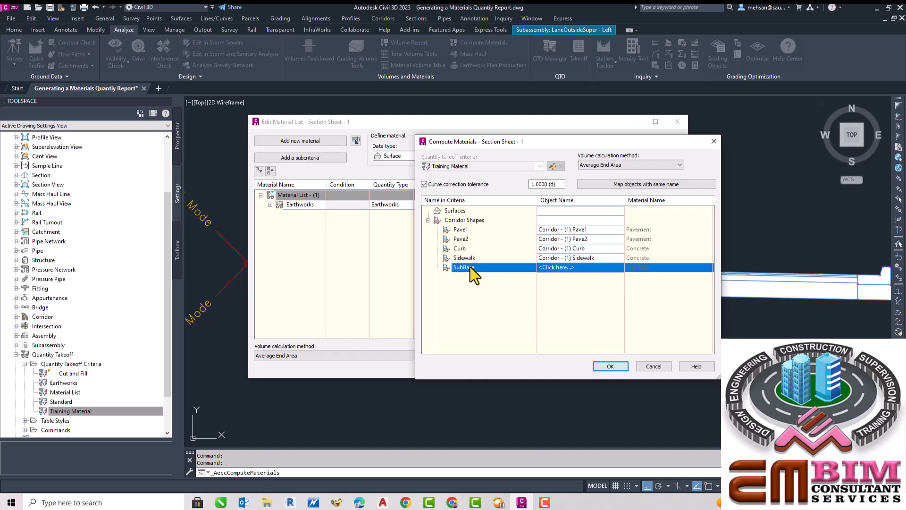
pyautogui.click(583, 269)
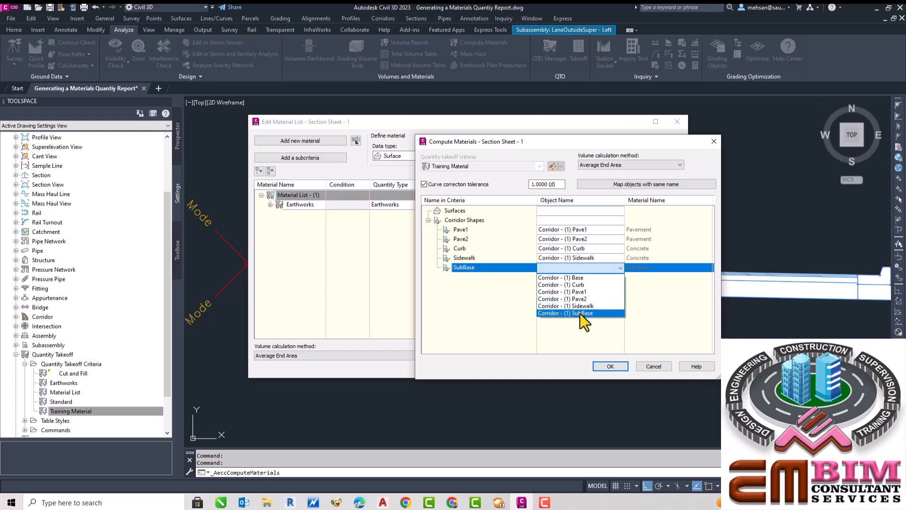
pyautogui.click(579, 313)
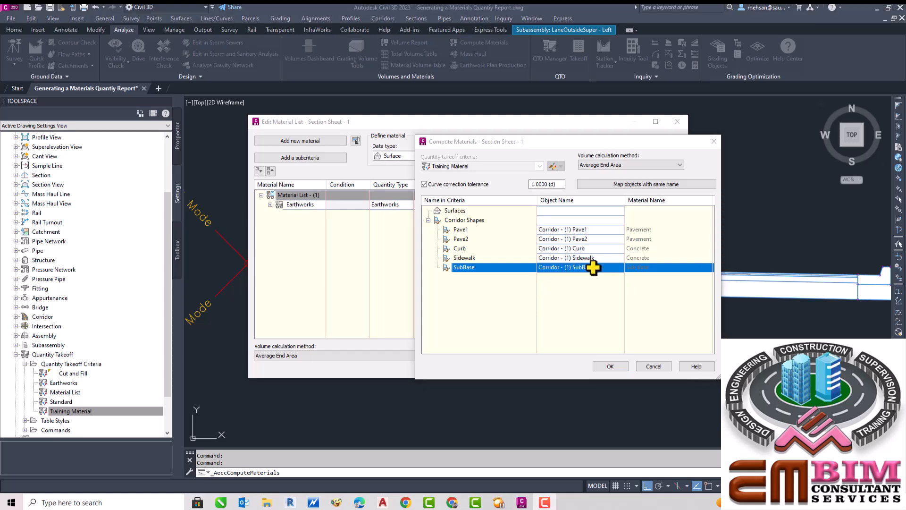
pyautogui.click(608, 363)
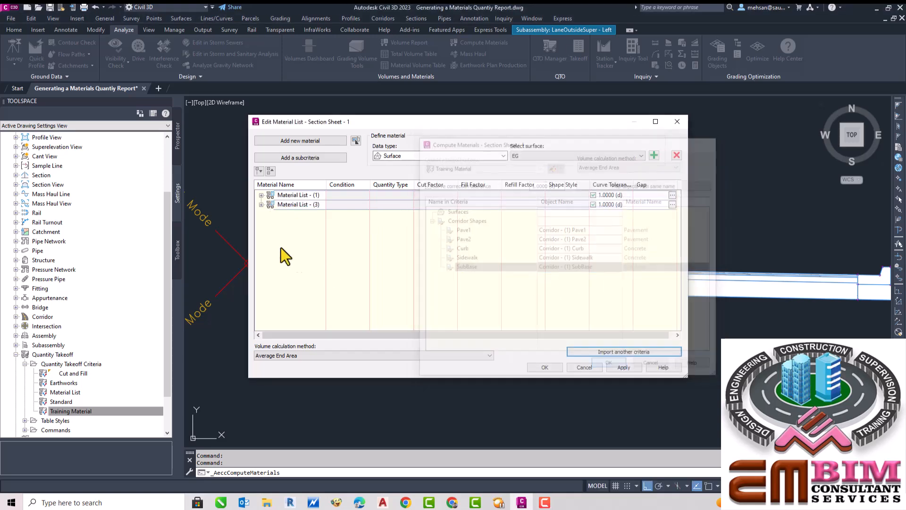
# Expand both material lists to check their materials and accept the edited list to compute the quantities.
pyautogui.click(261, 195)
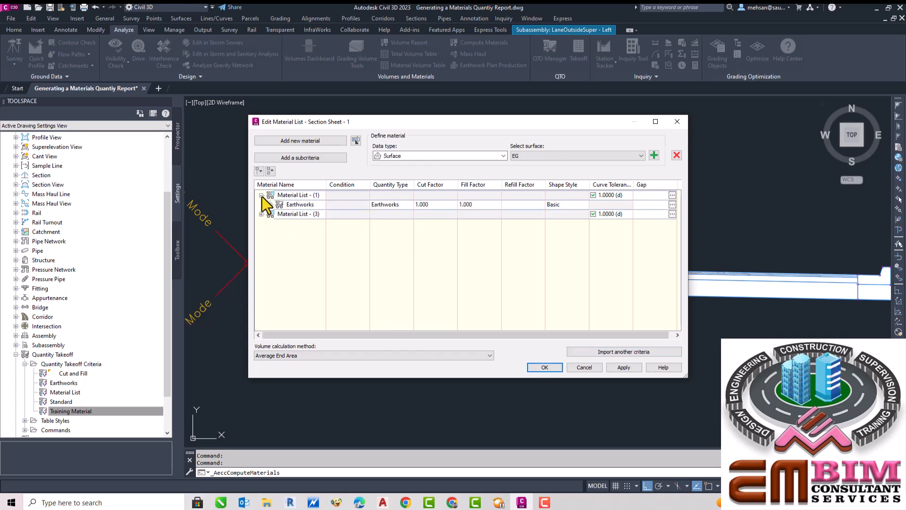
pyautogui.click(261, 214)
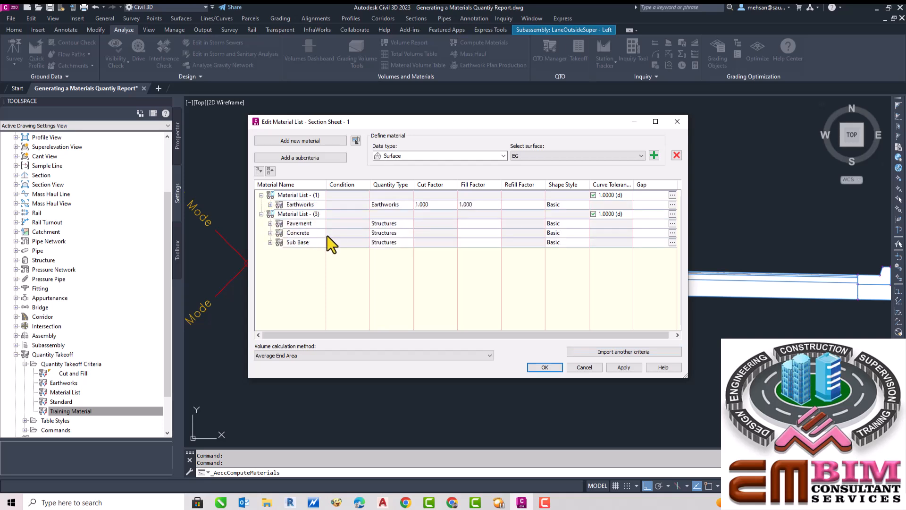
pyautogui.click(547, 369)
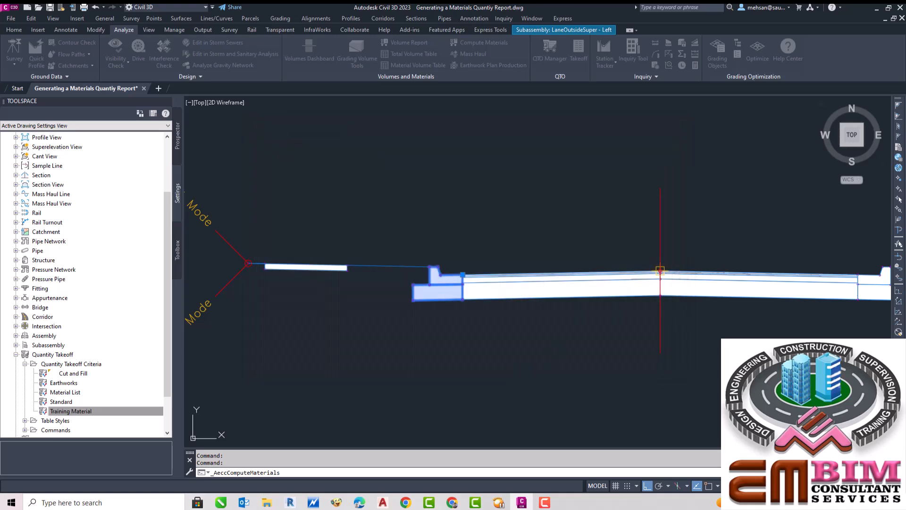
# Generate a volume report for RD-1, Section Sheet - 1, using Material List - (3) and the Select Material style sheet.
pyautogui.click(408, 44)
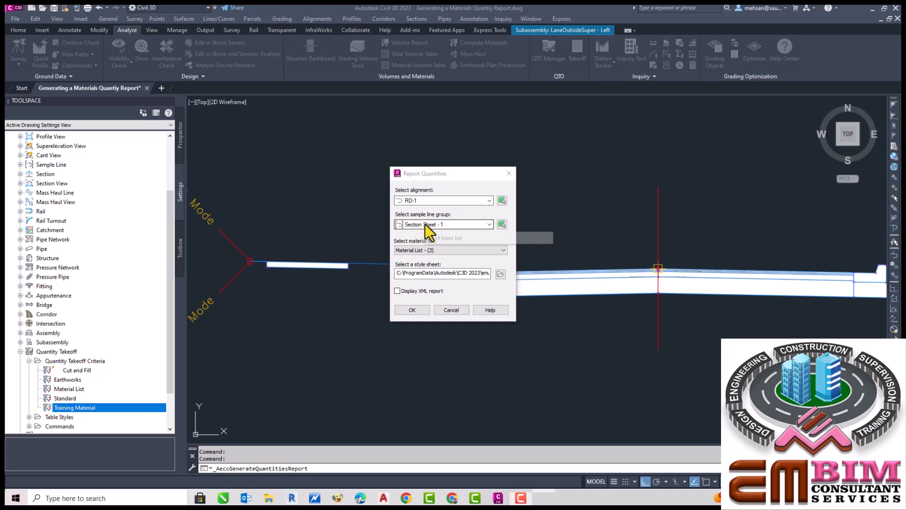
pyautogui.click(447, 251)
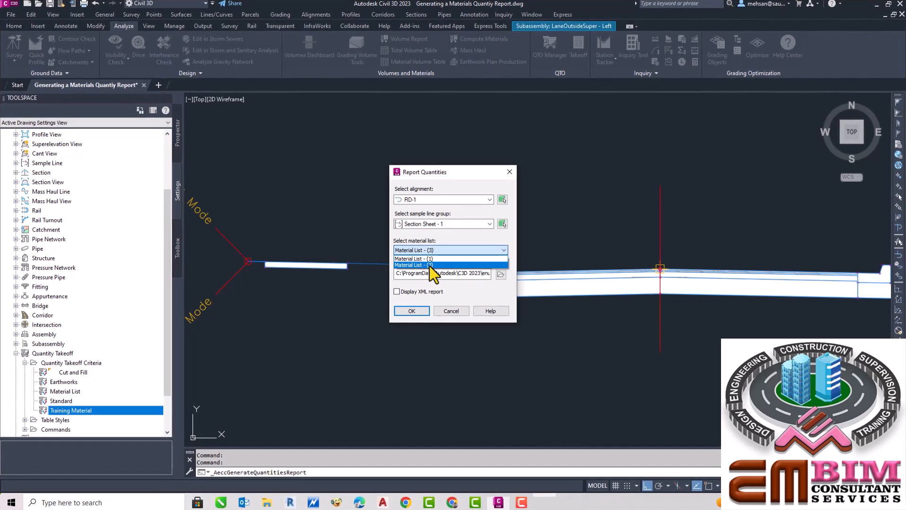
pyautogui.click(430, 265)
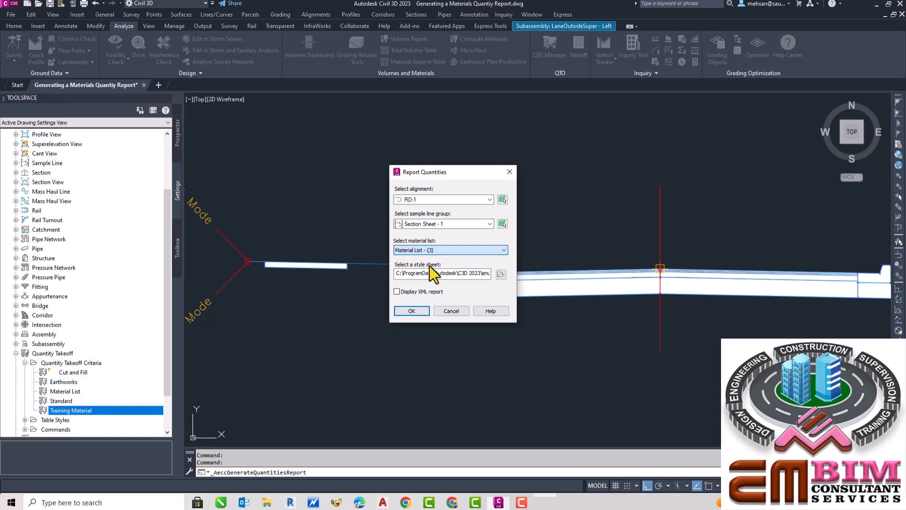
pyautogui.click(500, 275)
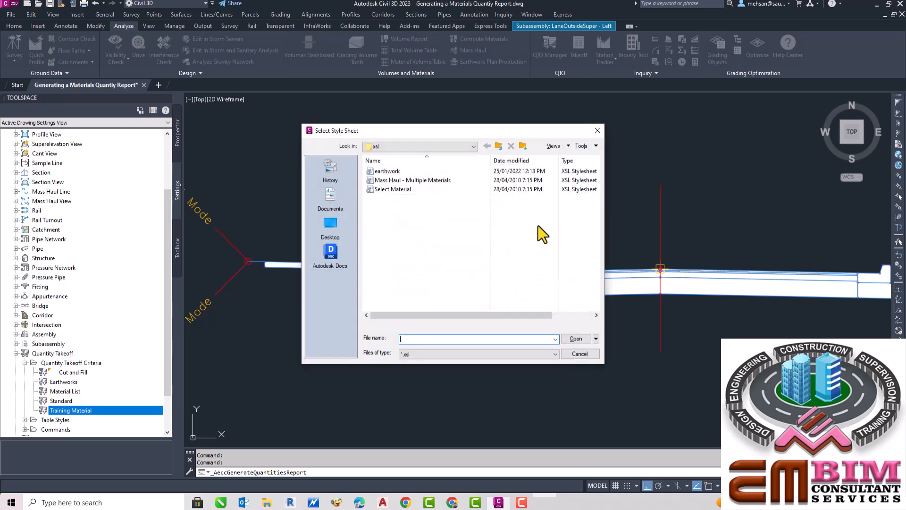
pyautogui.click(597, 130)
pyautogui.click(501, 274)
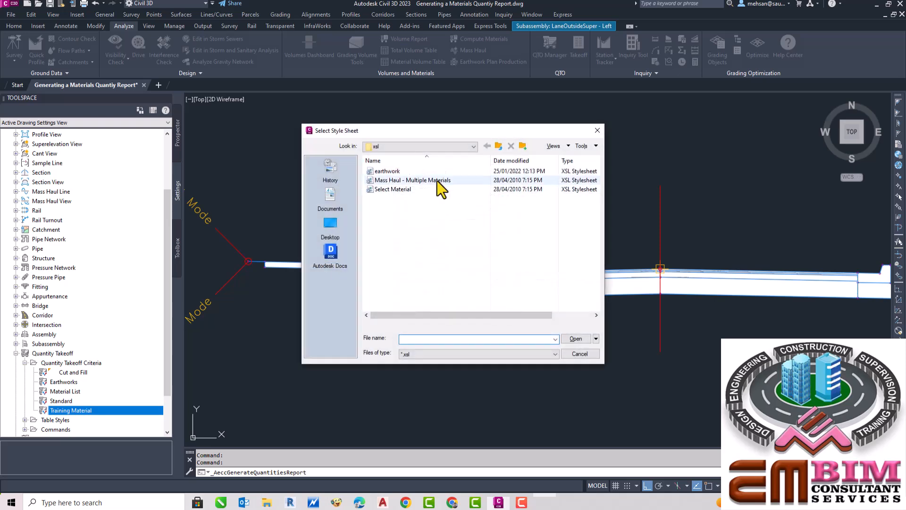
pyautogui.click(399, 189)
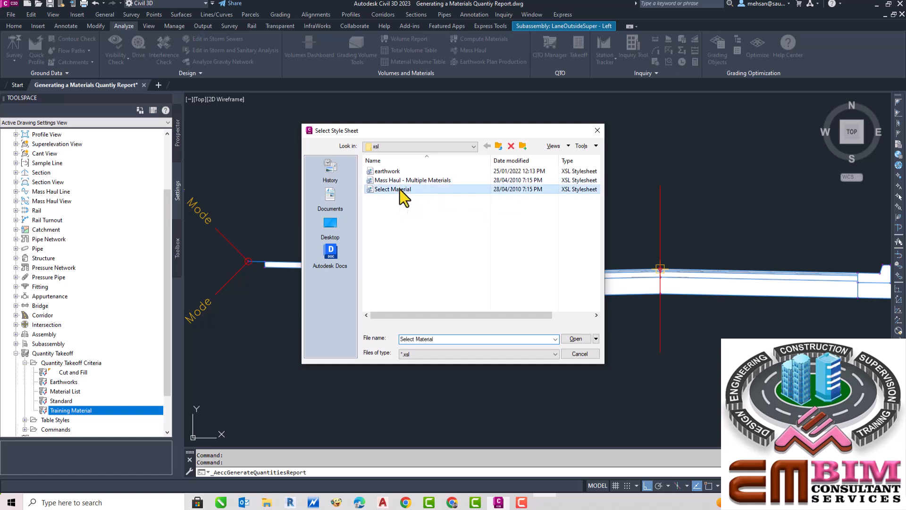
pyautogui.click(576, 340)
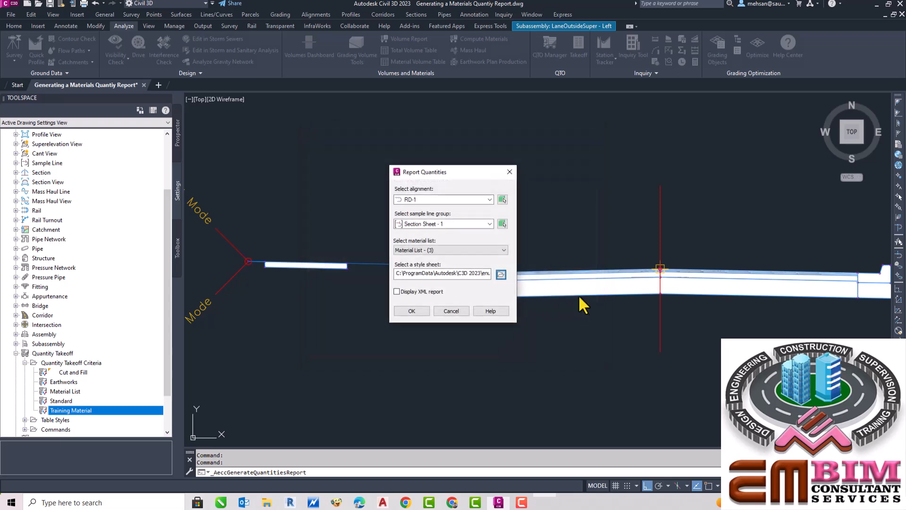
pyautogui.click(412, 311)
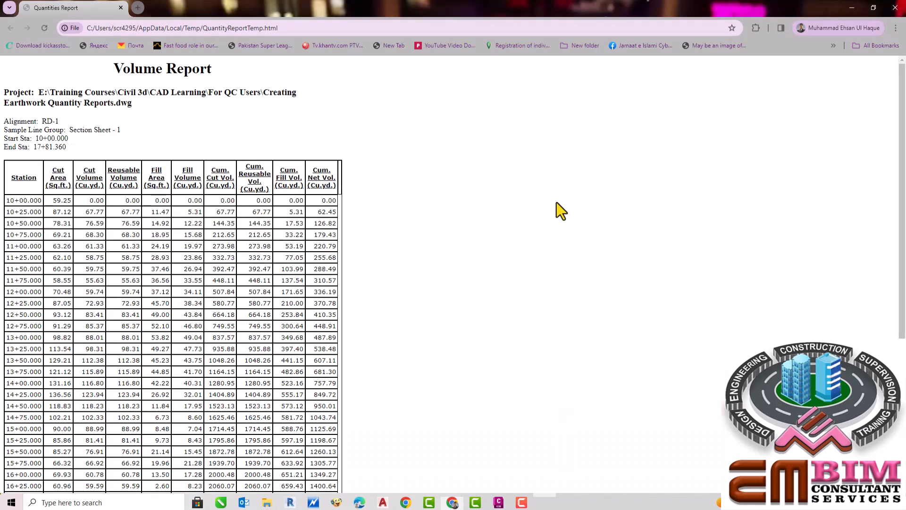
# Examine the station-by-station areas and cumulative volumes throughout the generated Volume Report.
pyautogui.scroll(-2, 358, 244)
pyautogui.scroll(2, 239, 201)
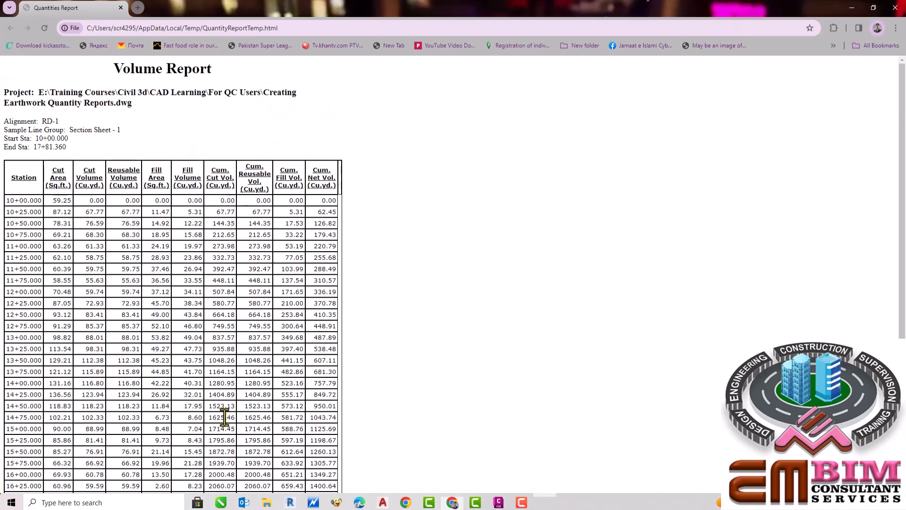
pyautogui.scroll(-2, 287, 343)
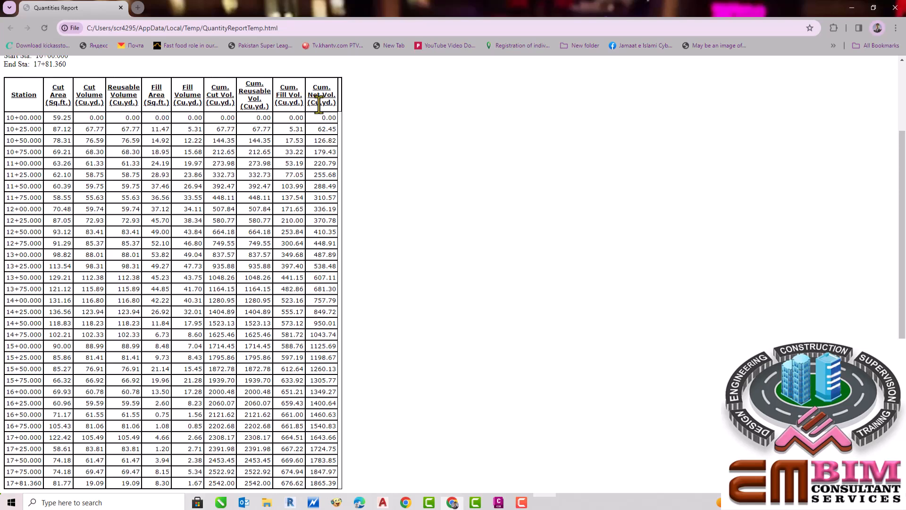
pyautogui.scroll(2, 262, 146)
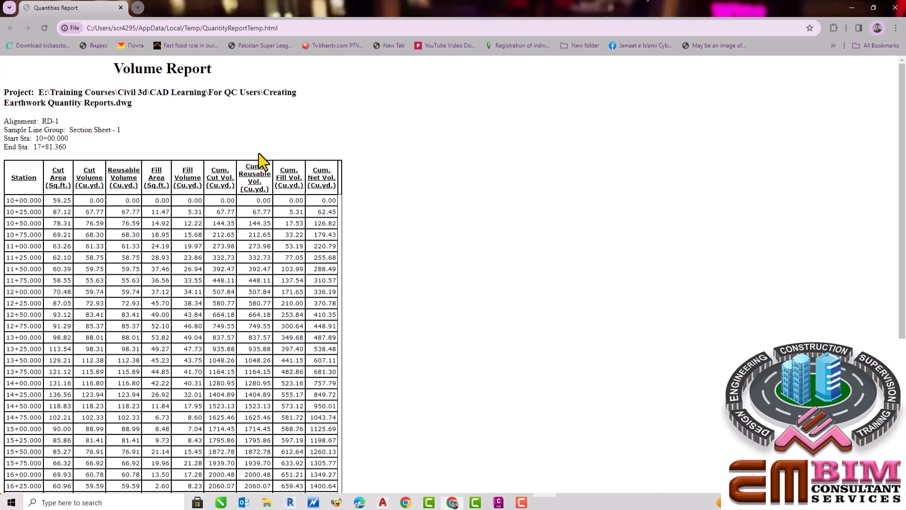
pyautogui.scroll(-2, 259, 154)
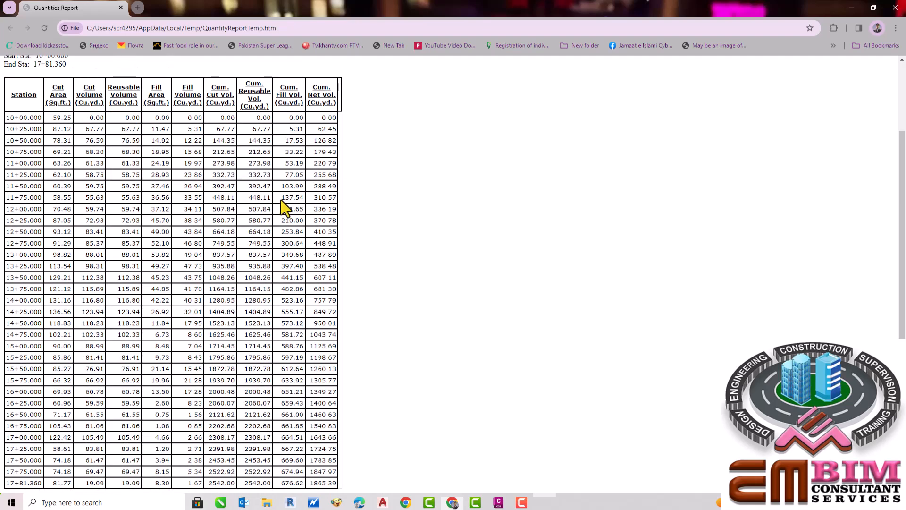